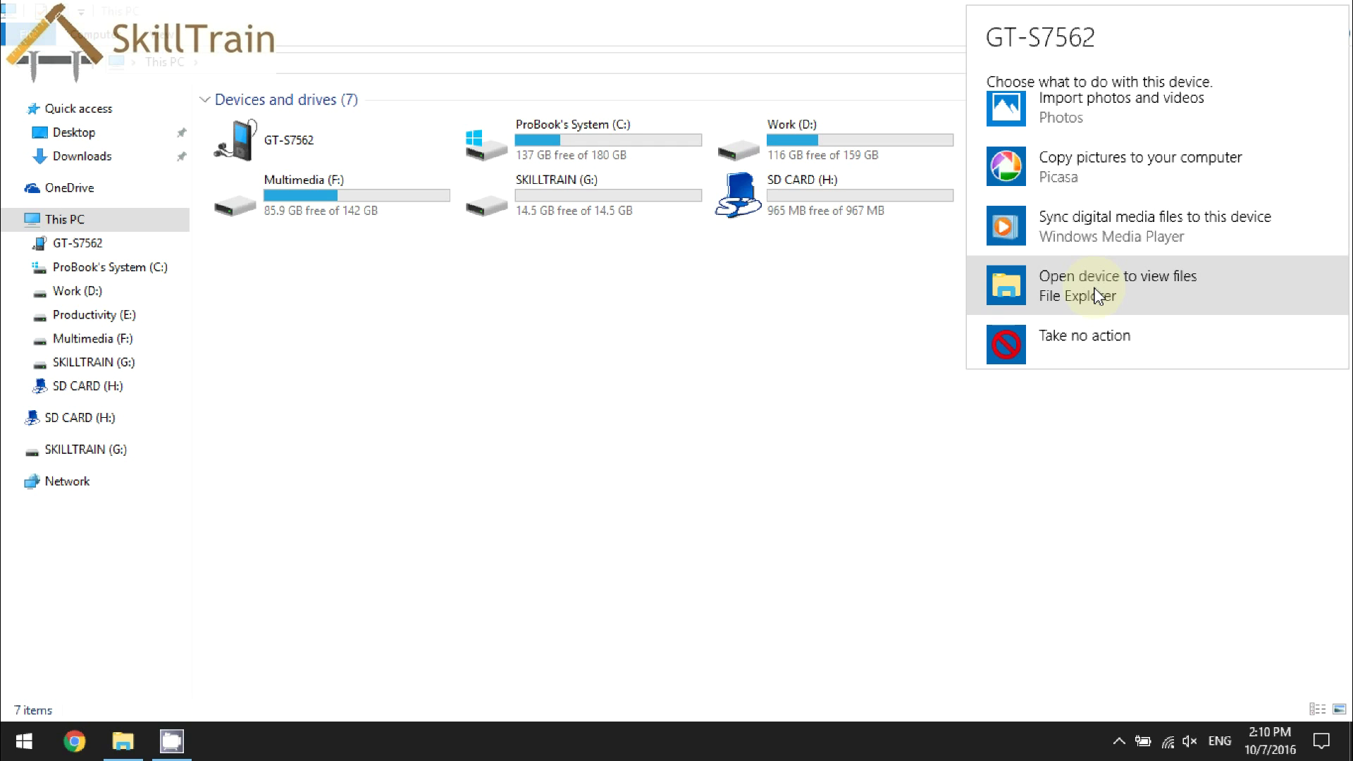
Step: Open the GT-S7562 device to view its files and check the space on its Internal storage and SD card
click(1097, 295)
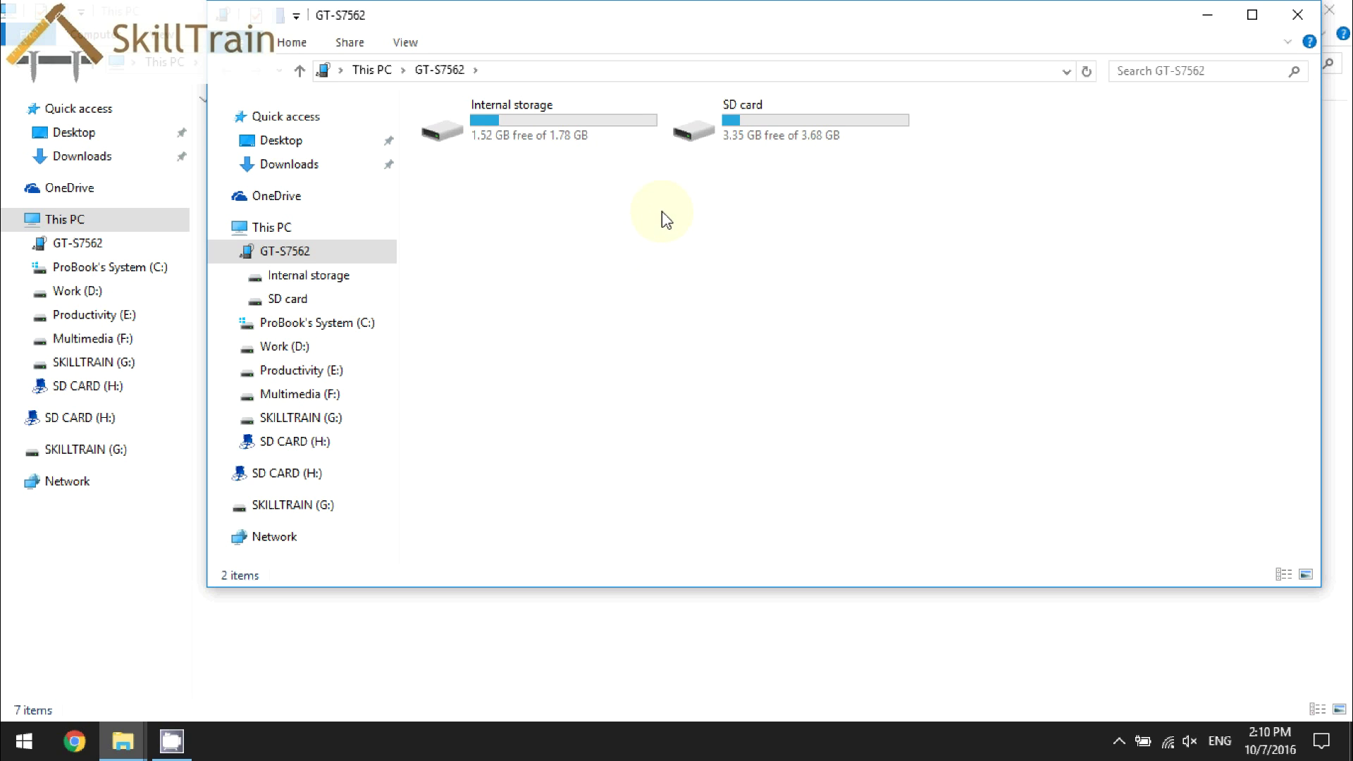
click(513, 116)
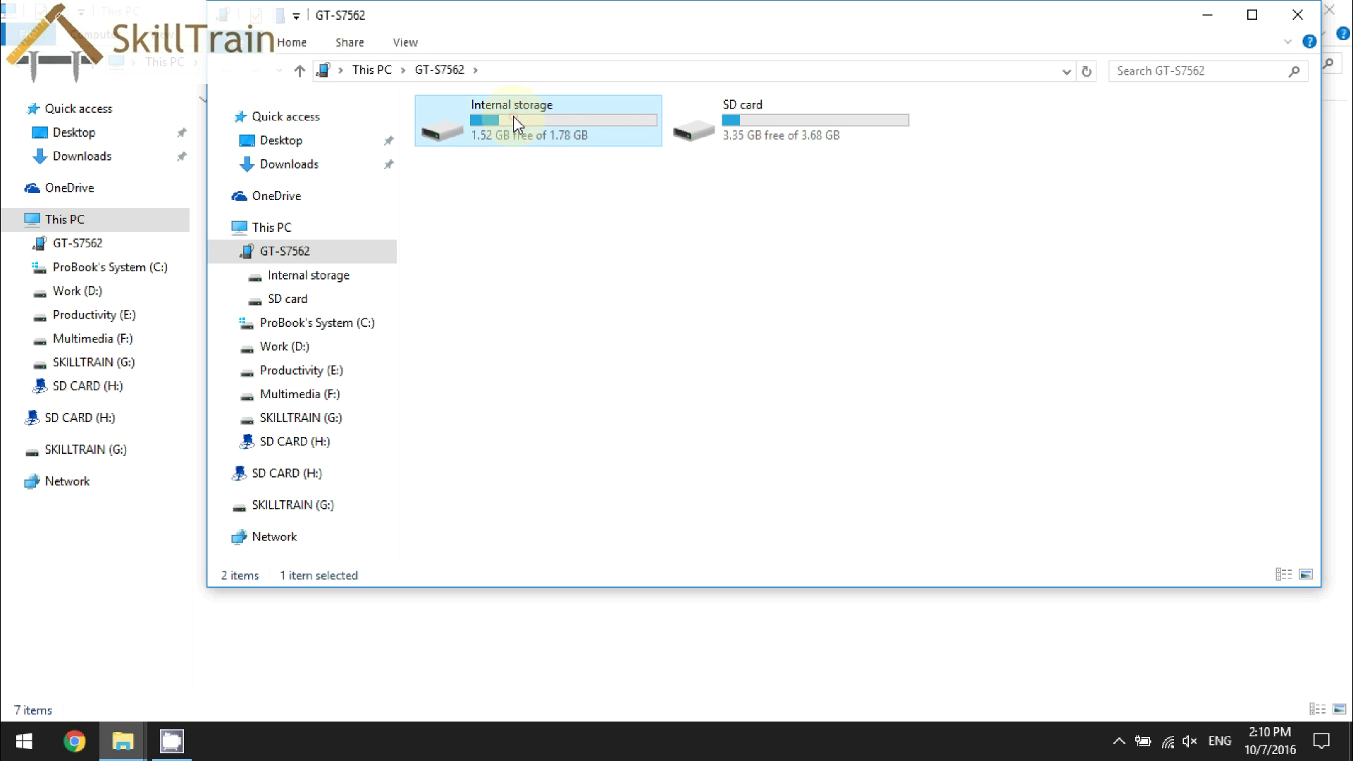
click(750, 121)
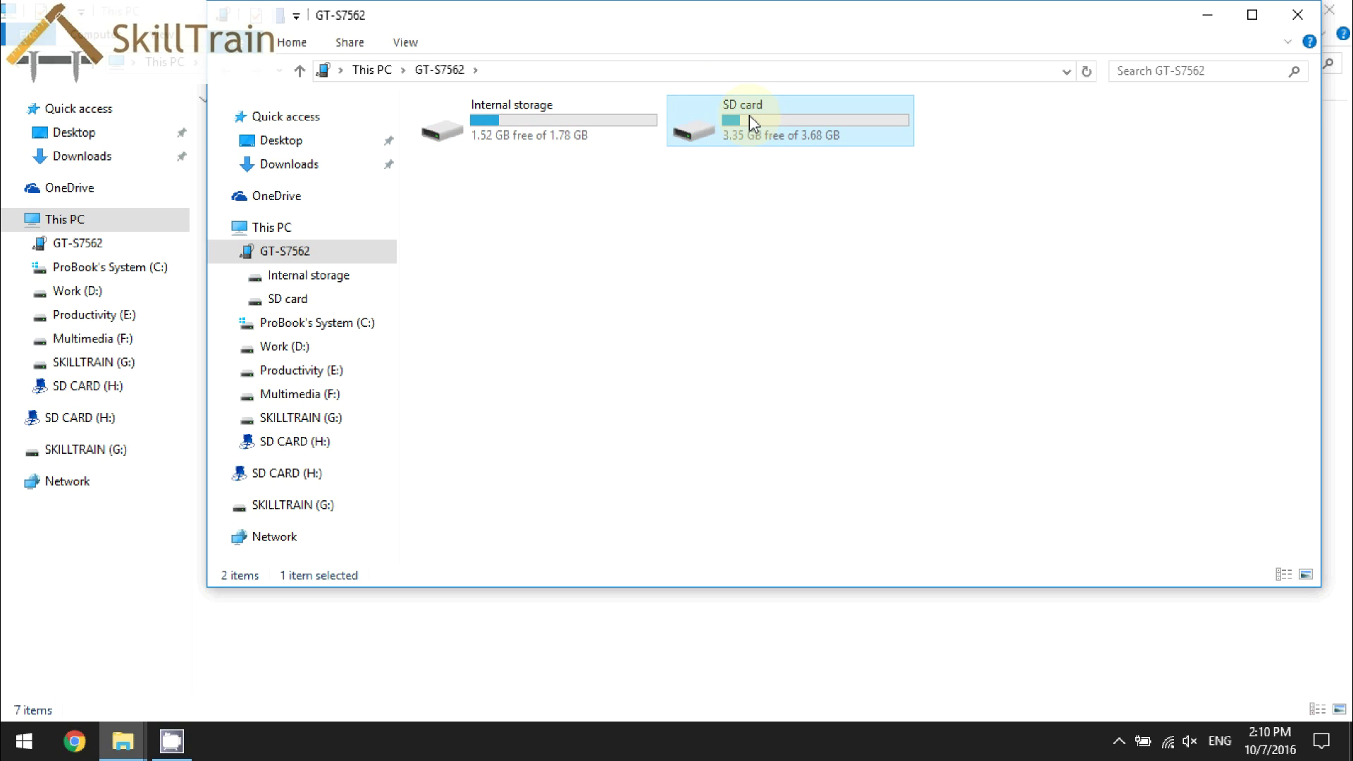
mouse_move(750, 135)
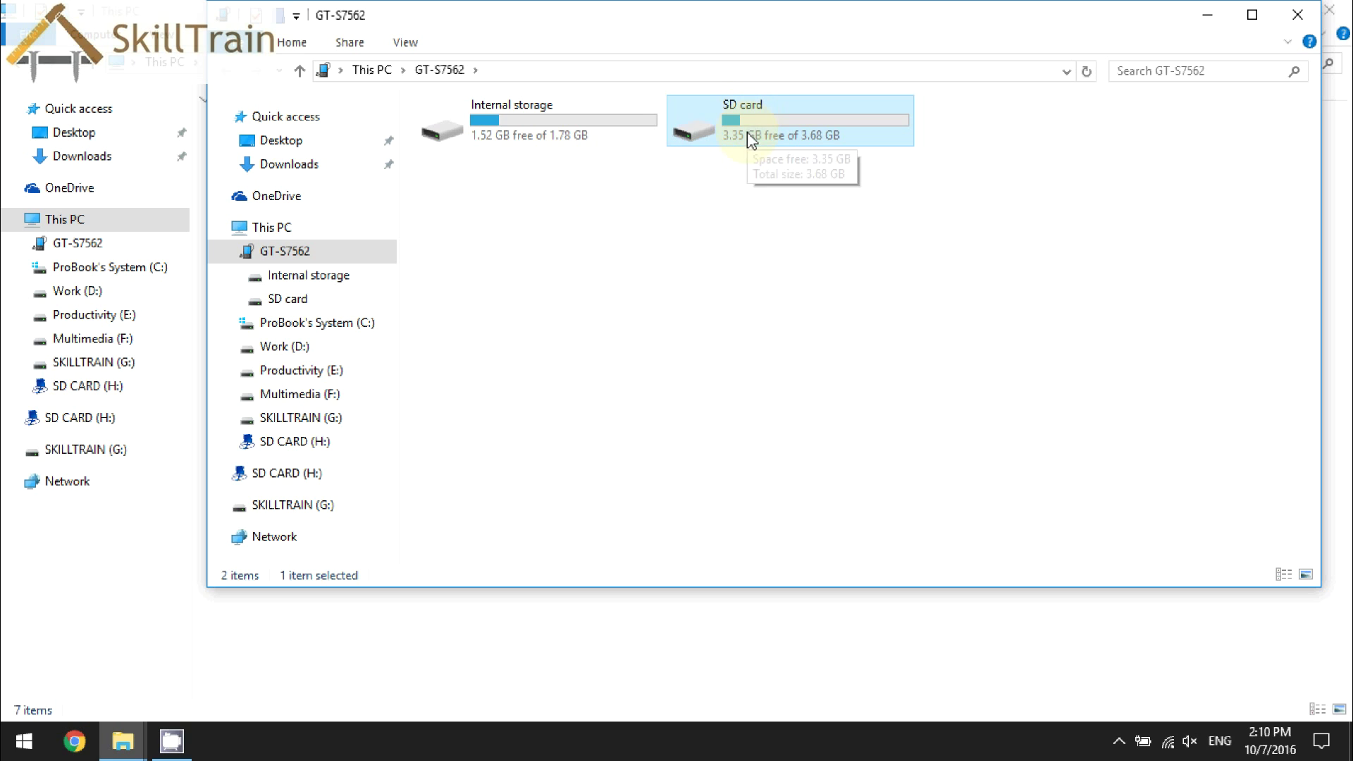
click(575, 139)
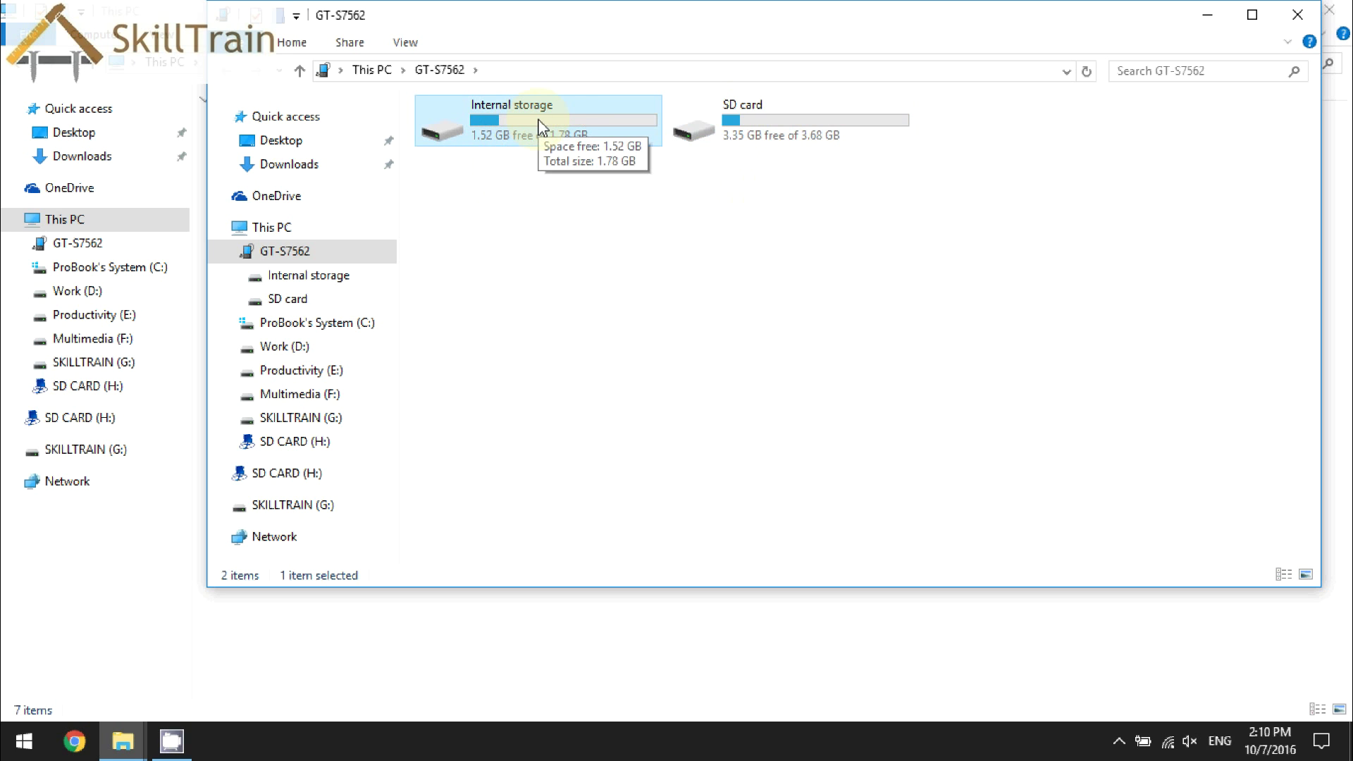
click(760, 125)
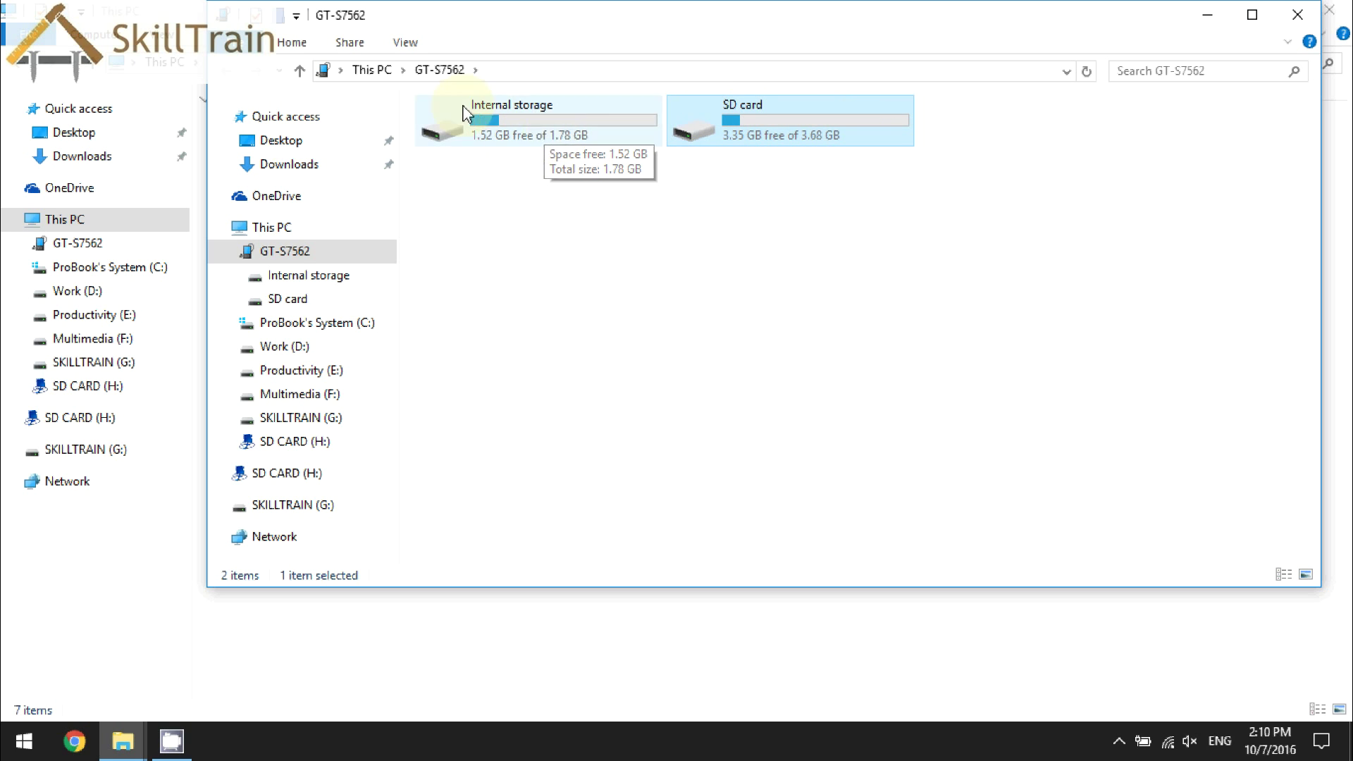
Step: Look through the contents of the phone's Internal storage and of its SD card
double_click(500, 126)
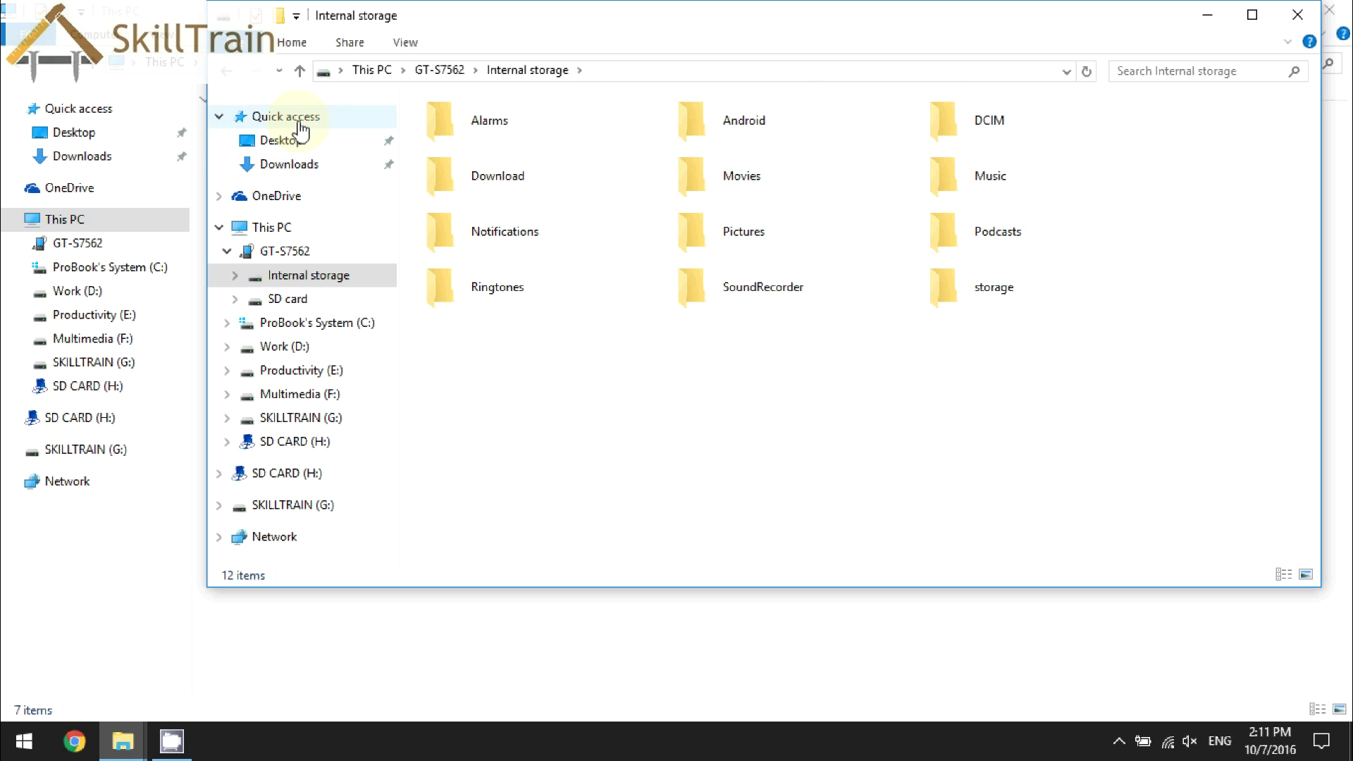
click(301, 71)
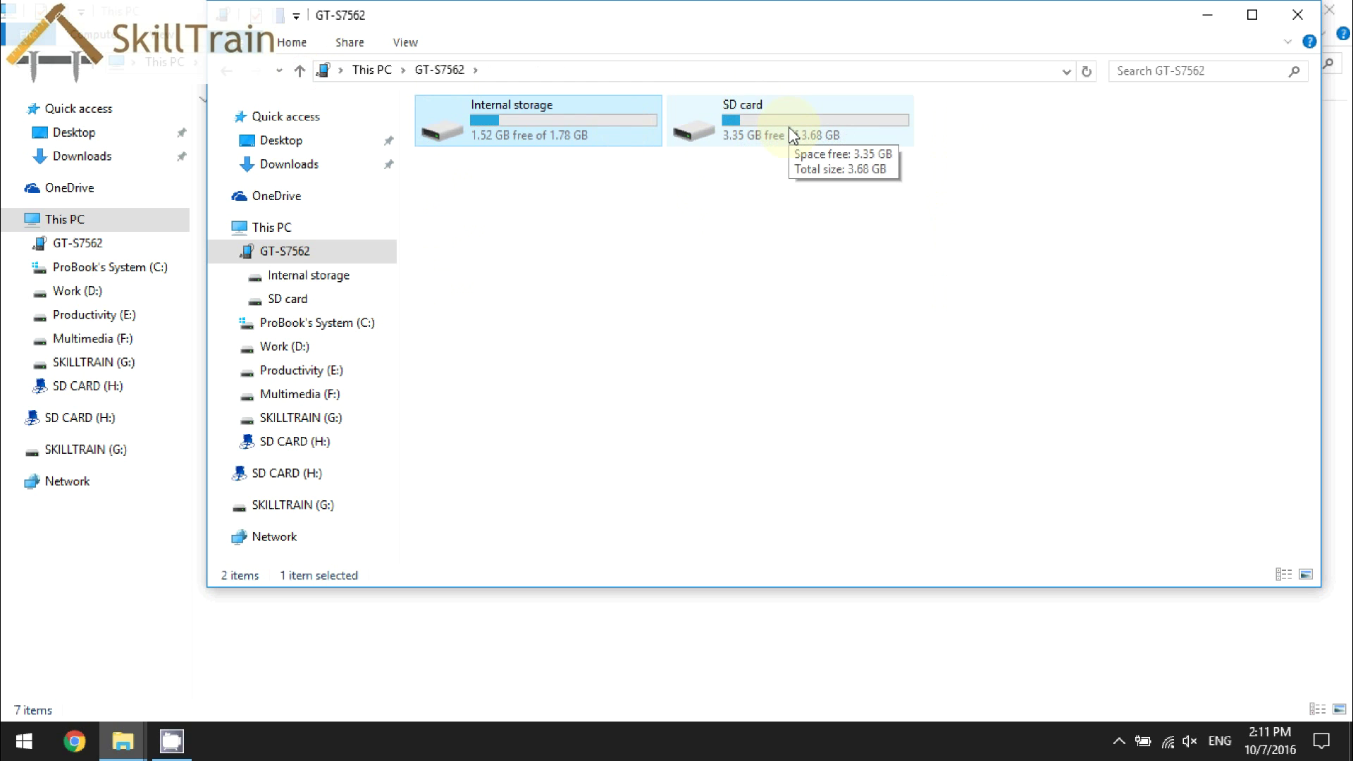
double_click(792, 134)
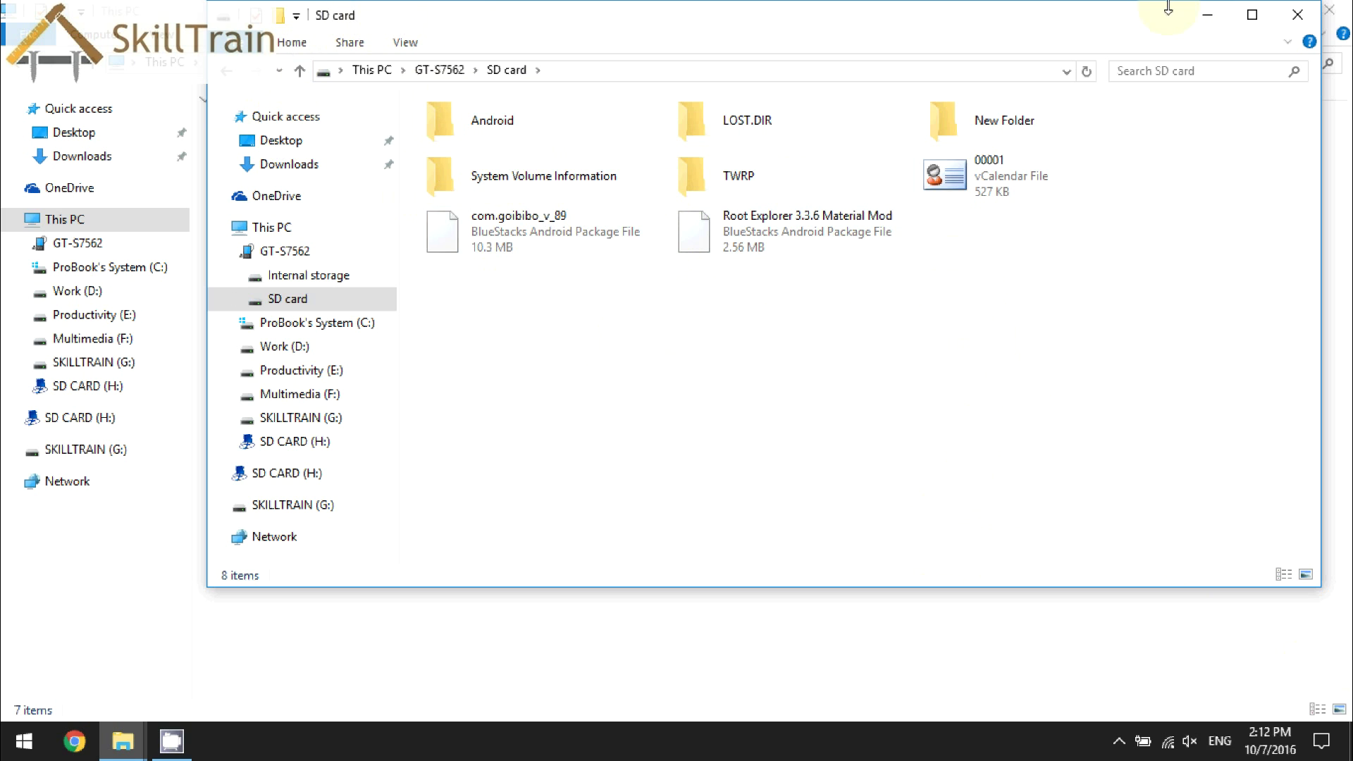
Step: Minimize the phone's window and open the SKILLTRAIN (G:) drive from This PC
click(1208, 15)
click(851, 197)
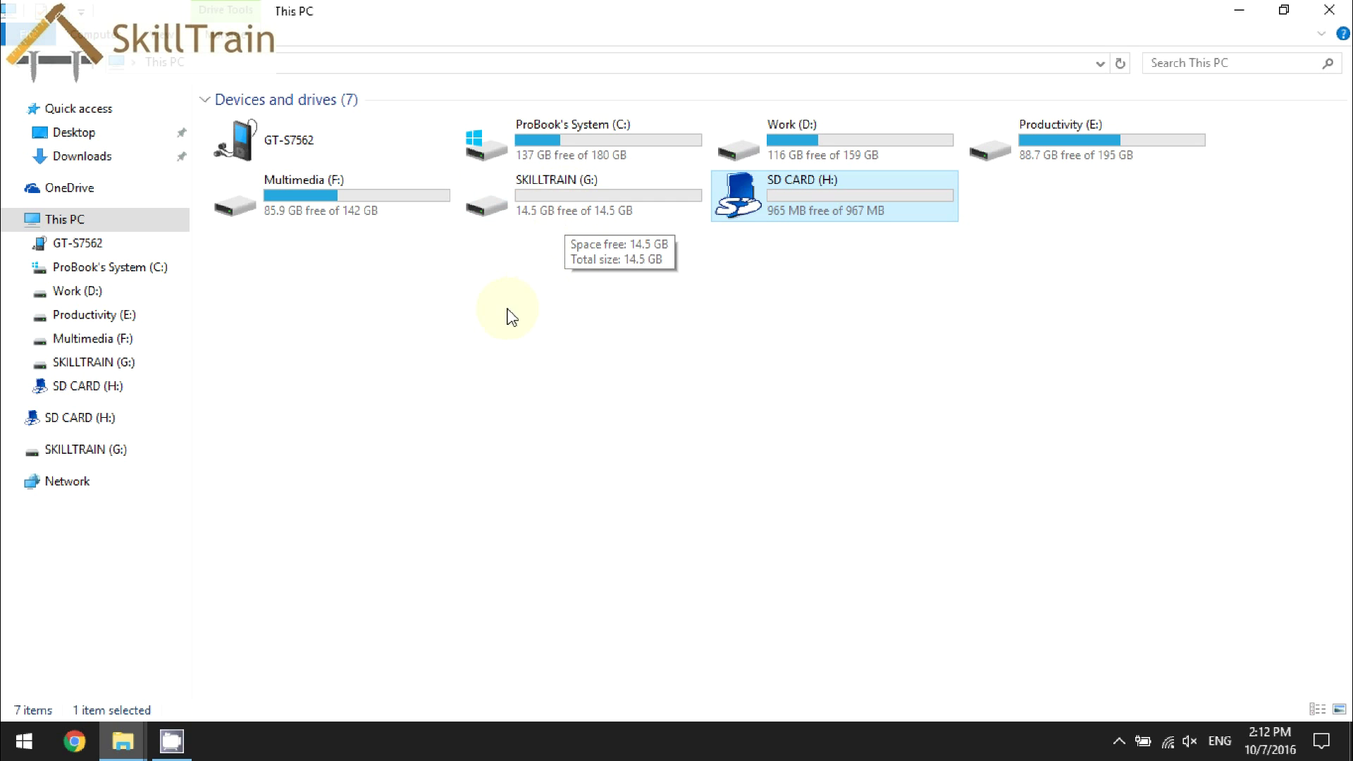
double_click(538, 222)
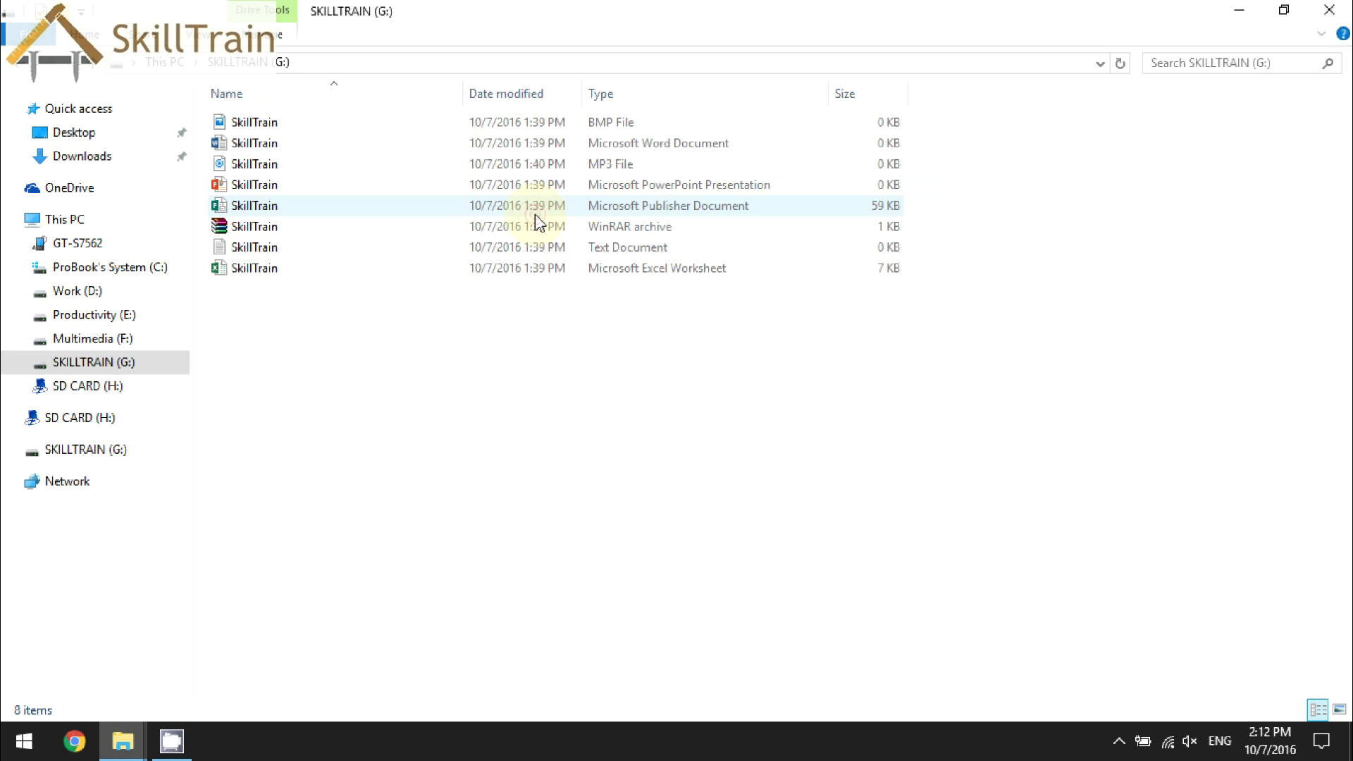
click(255, 166)
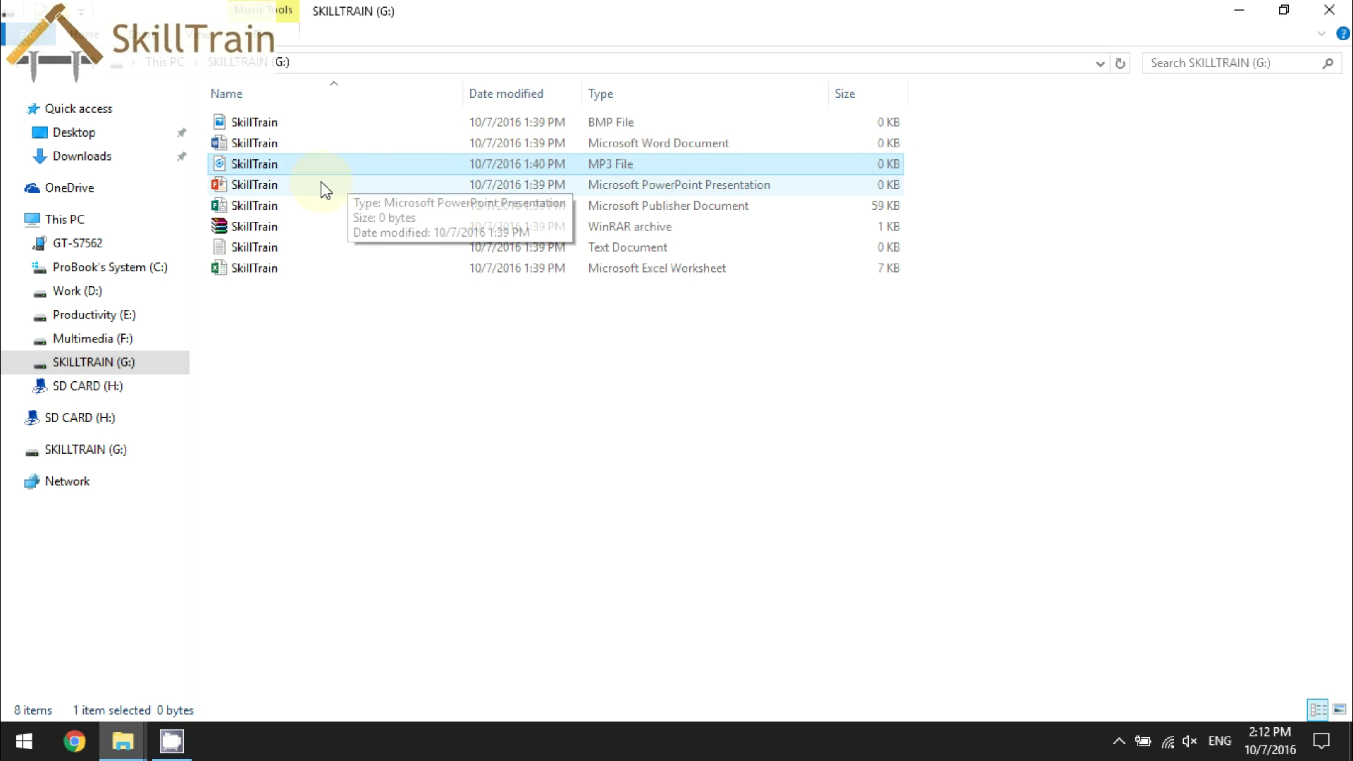
click(275, 208)
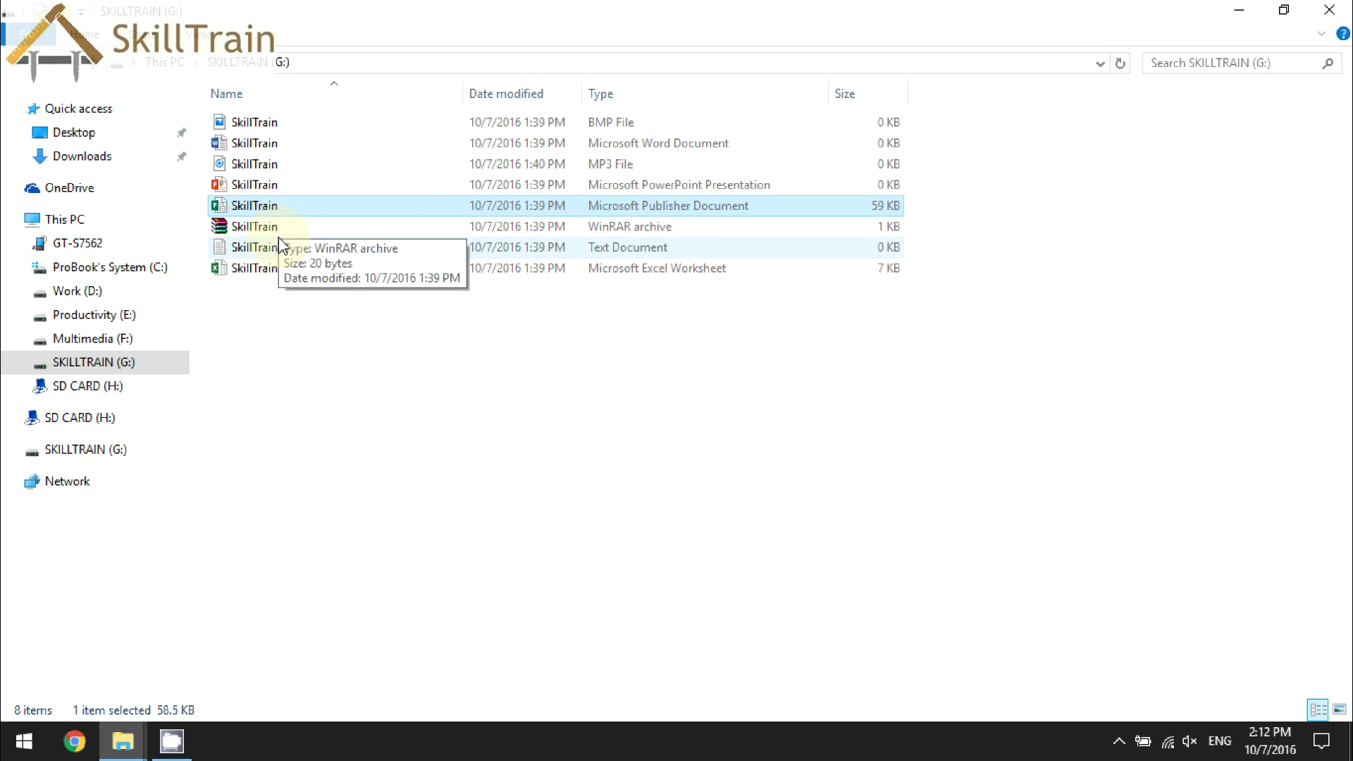
click(289, 207)
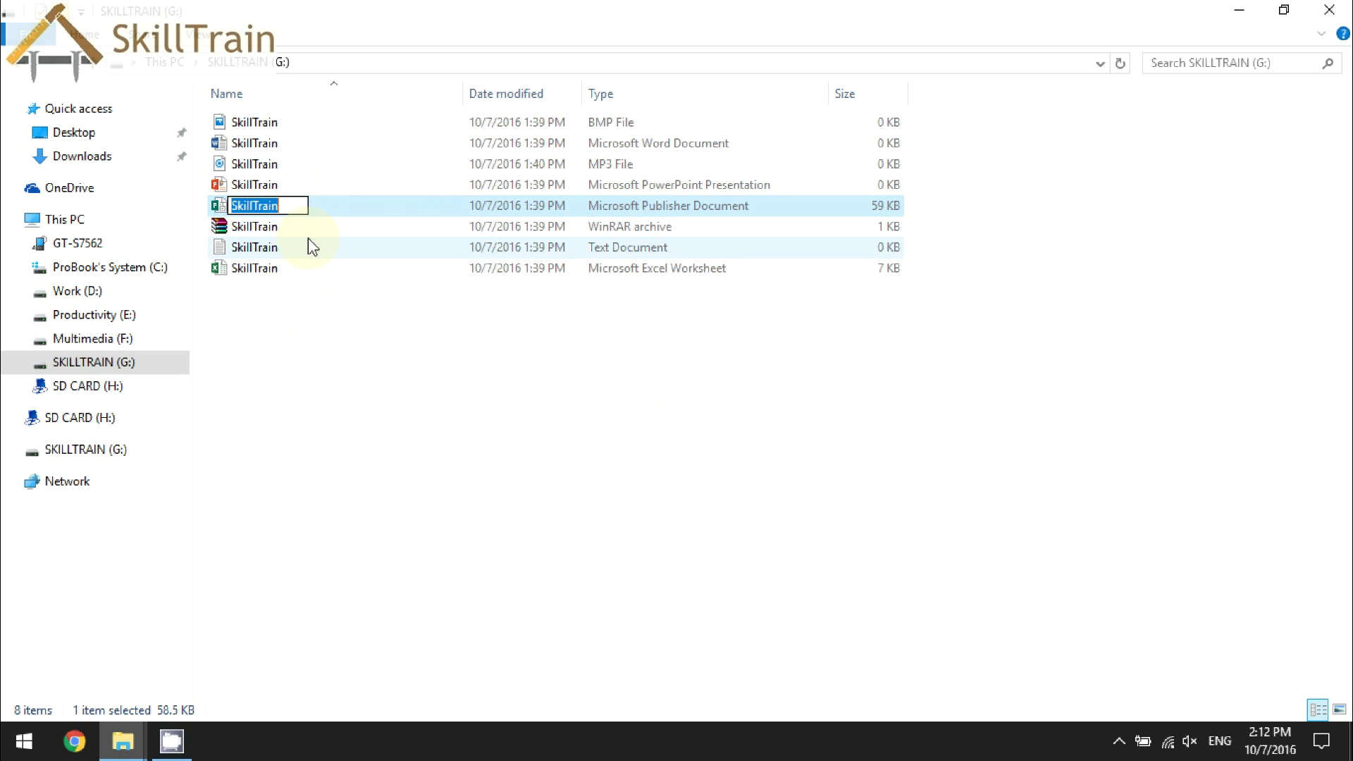
click(342, 329)
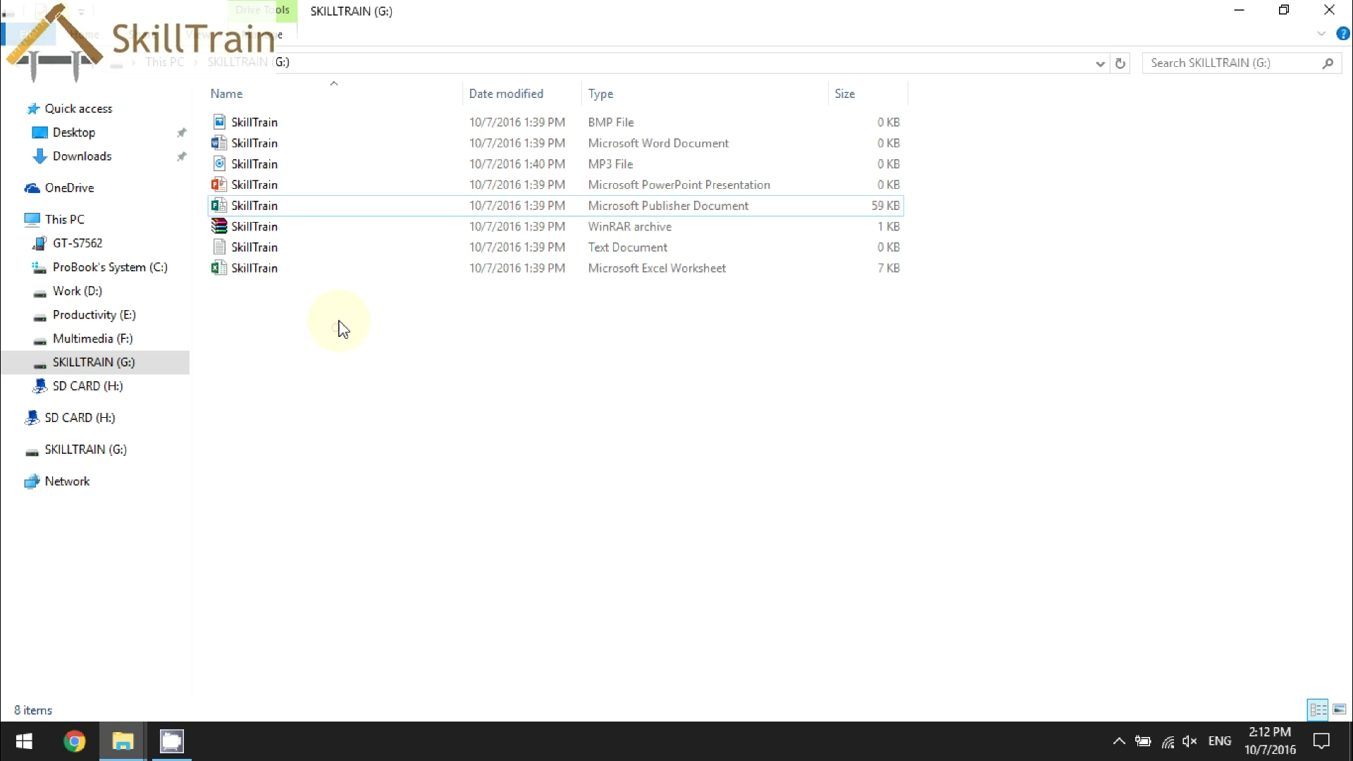
click(285, 212)
right_click(282, 210)
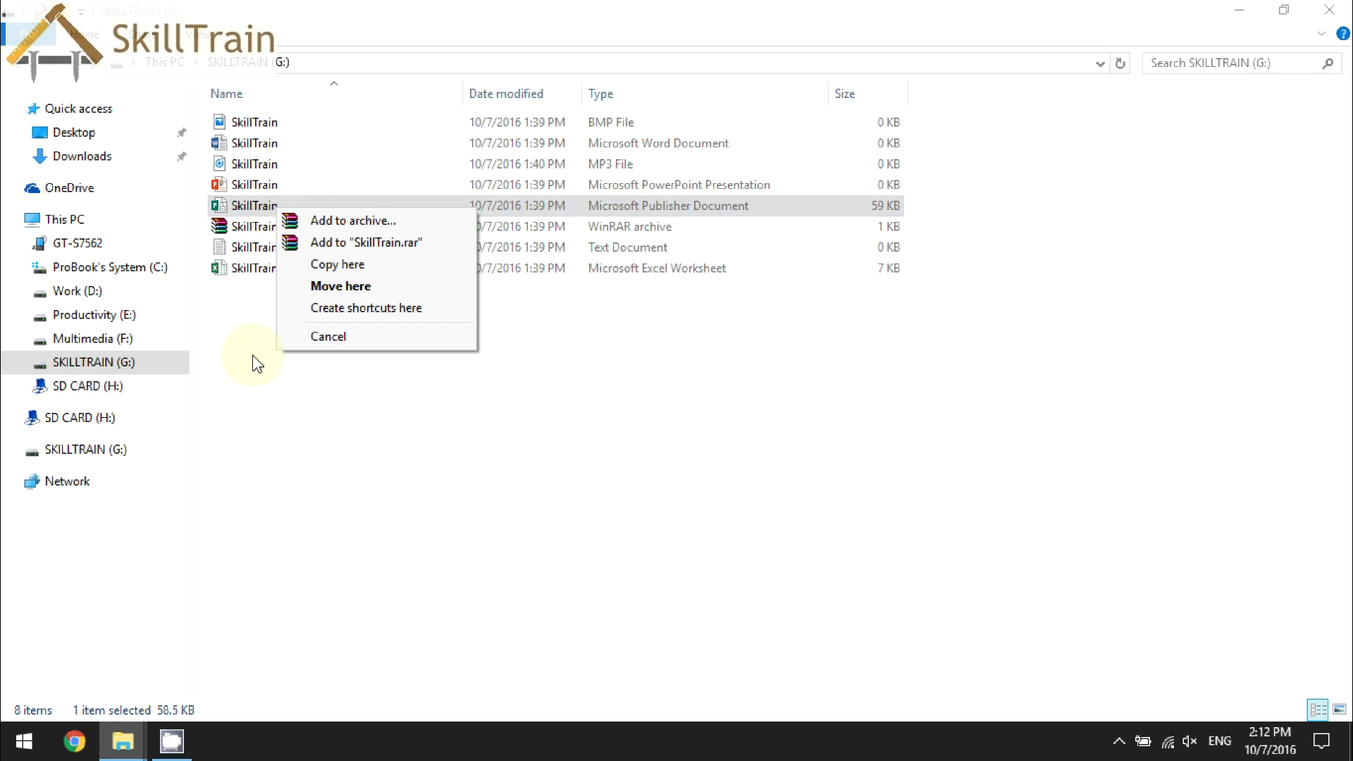
click(257, 364)
Step: Copy the SkillTrain Microsoft Publisher document from the SKILLTRAIN (G:) drive
click(266, 204)
right_click(275, 213)
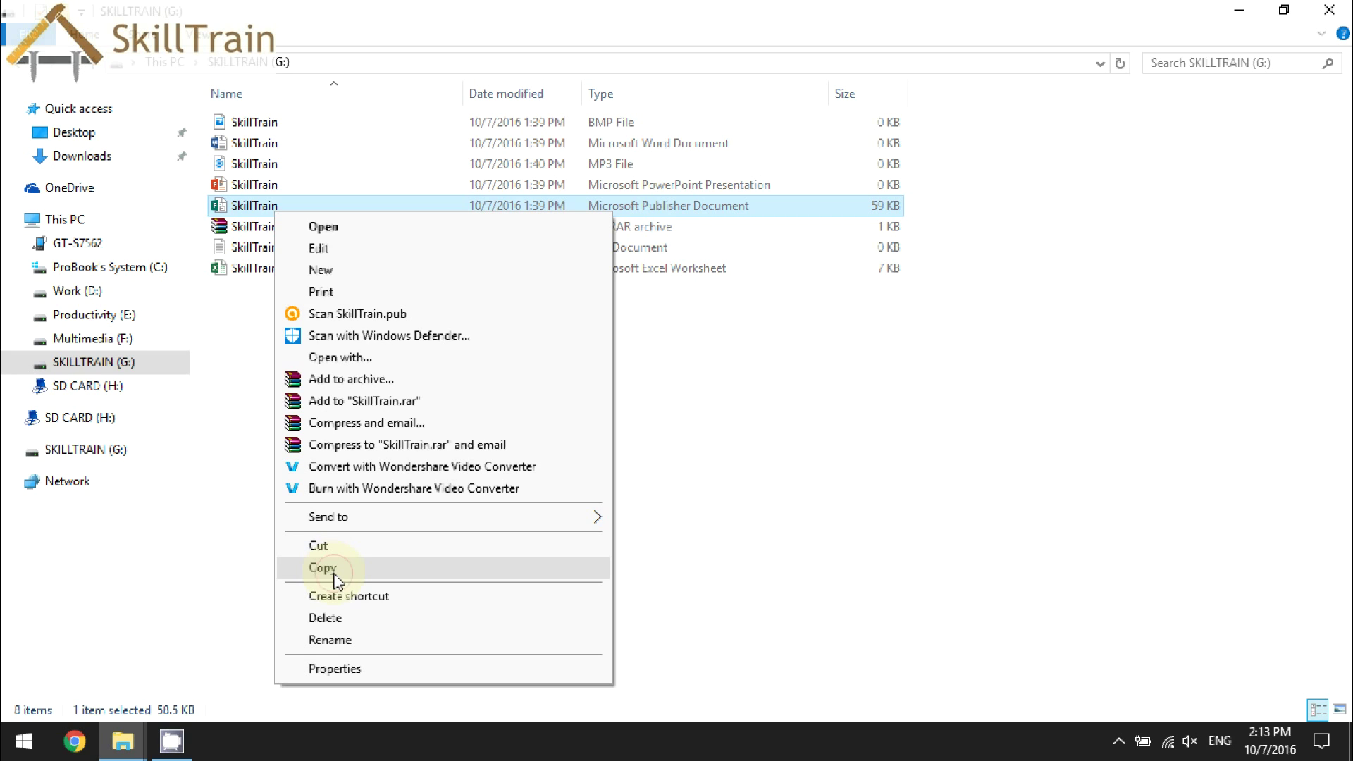
click(335, 580)
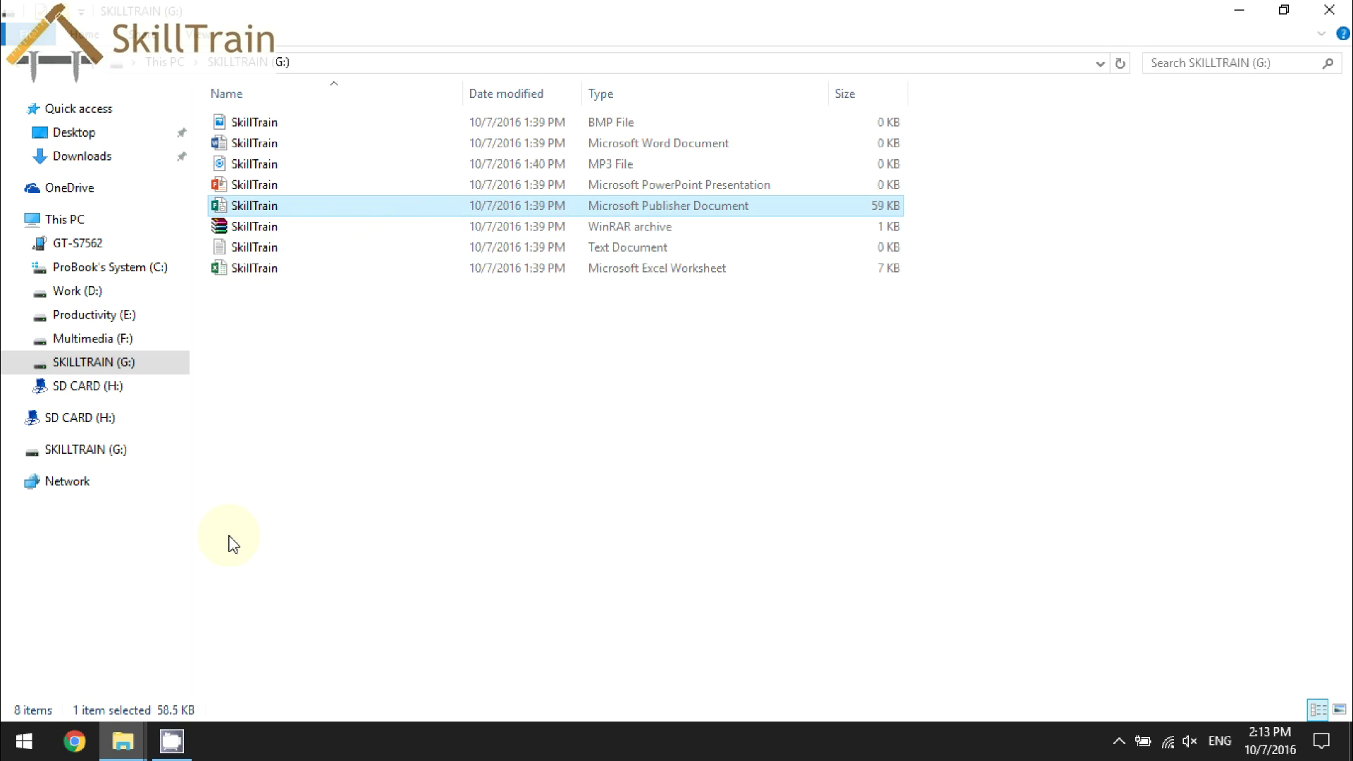
Step: Switch back to the phone's window and open its Internal storage
click(123, 740)
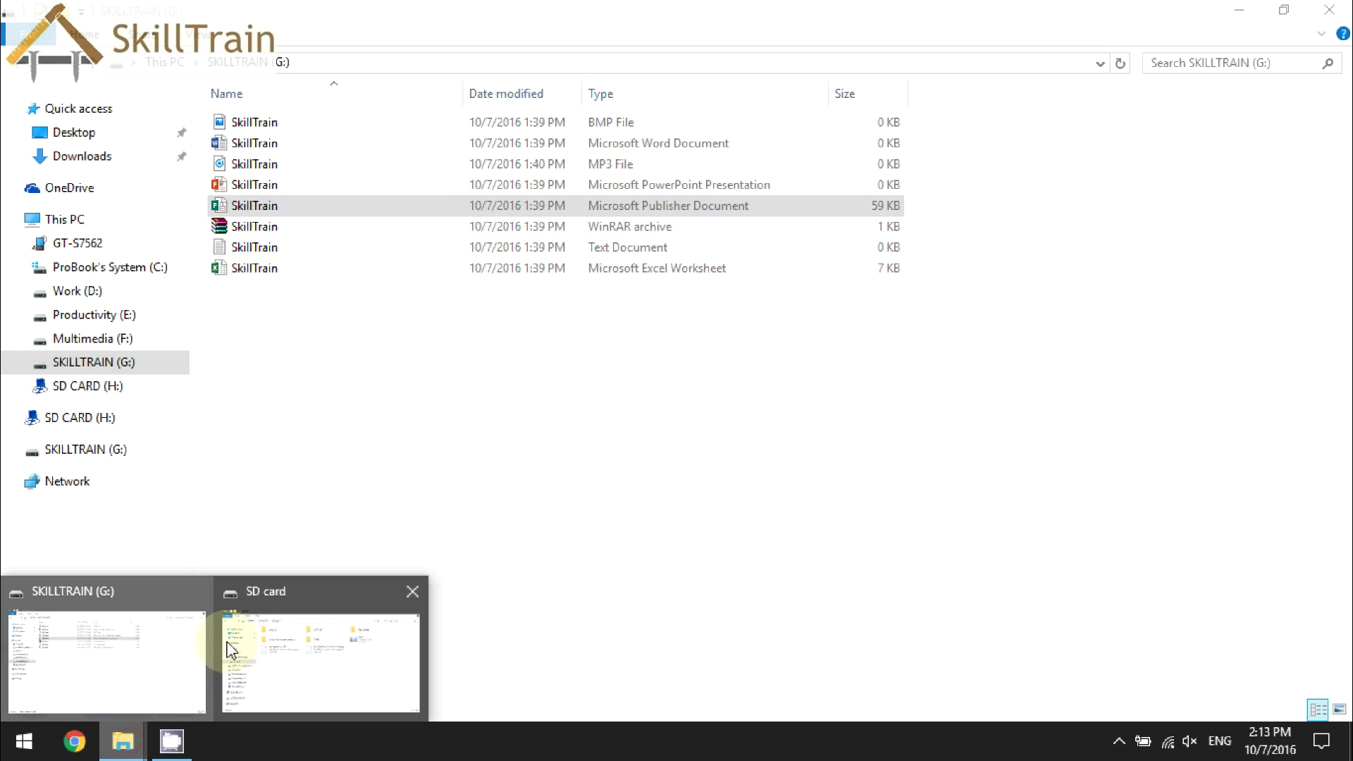
click(247, 628)
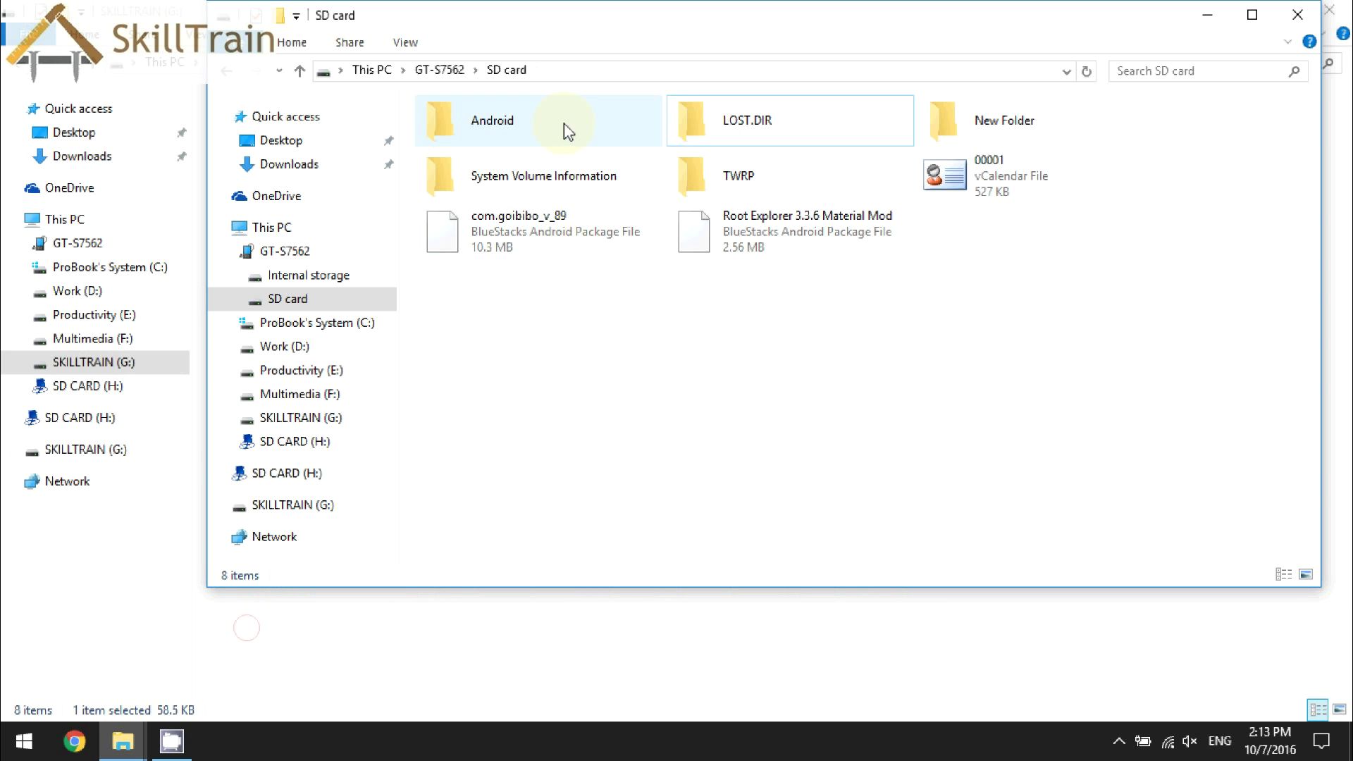
click(303, 73)
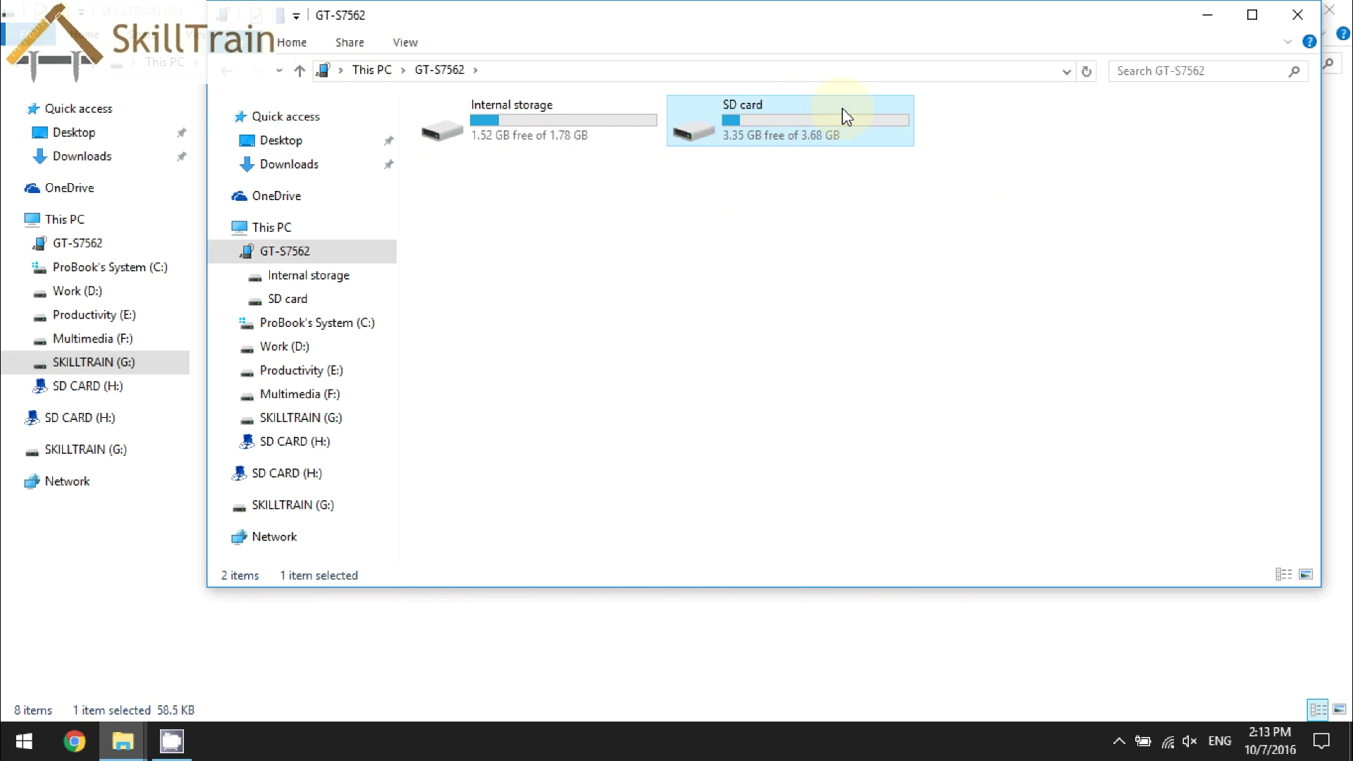
mouse_move(847, 111)
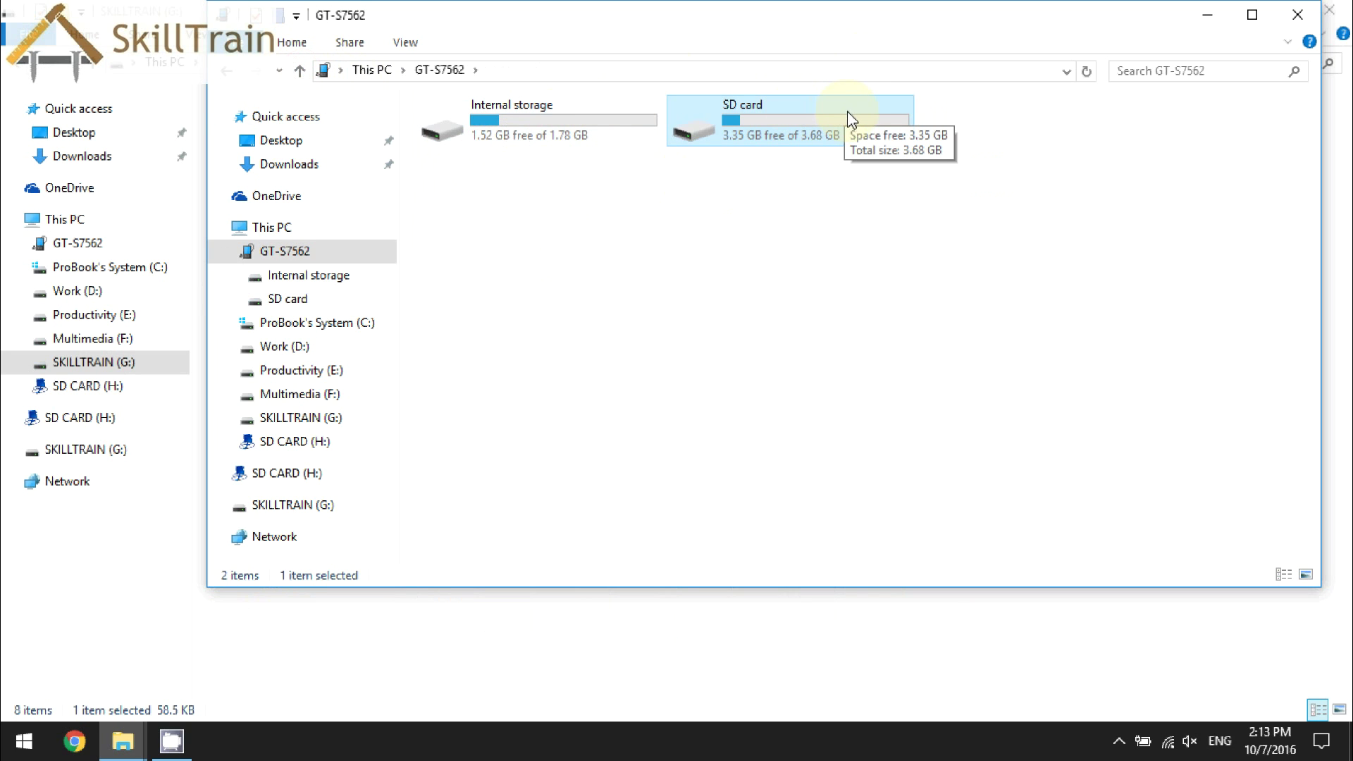
double_click(562, 134)
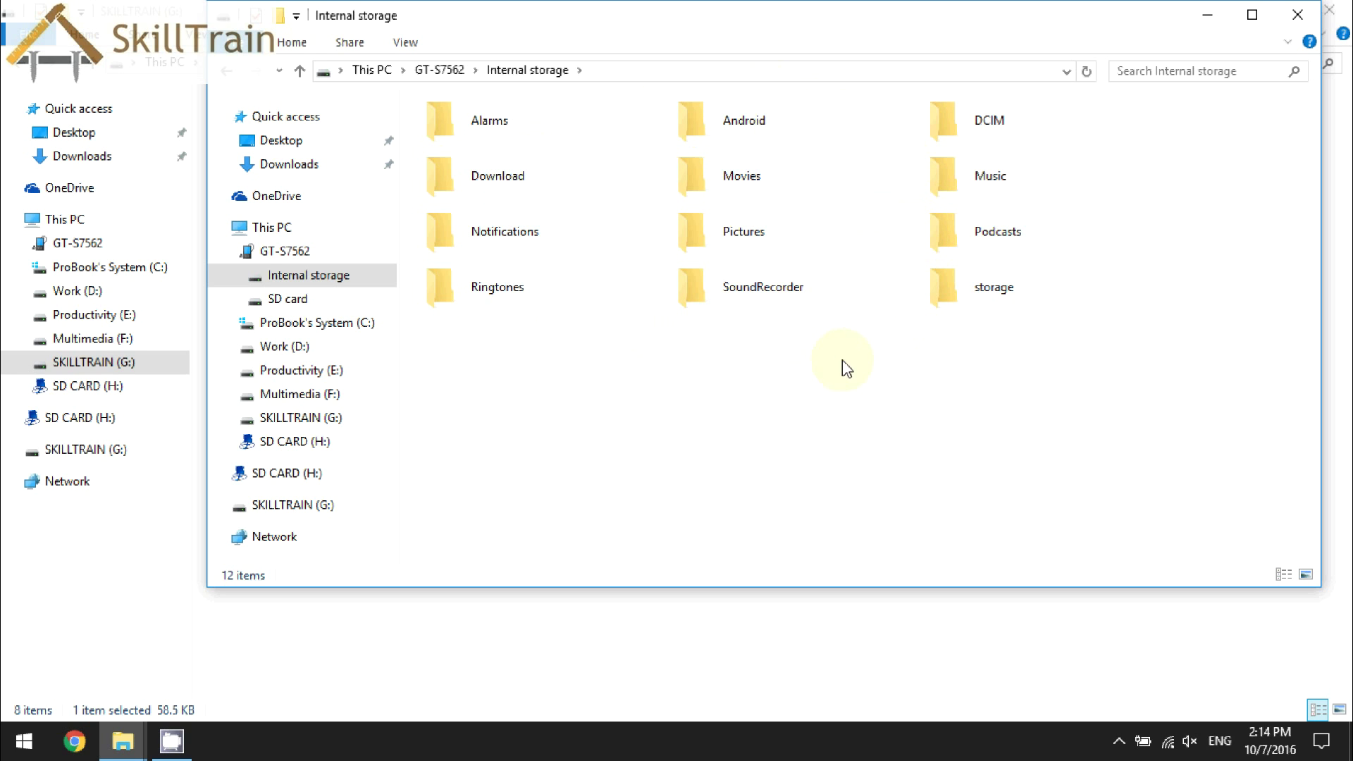
Step: Create a new folder named Documents in the phone's Internal storage
right_click(598, 354)
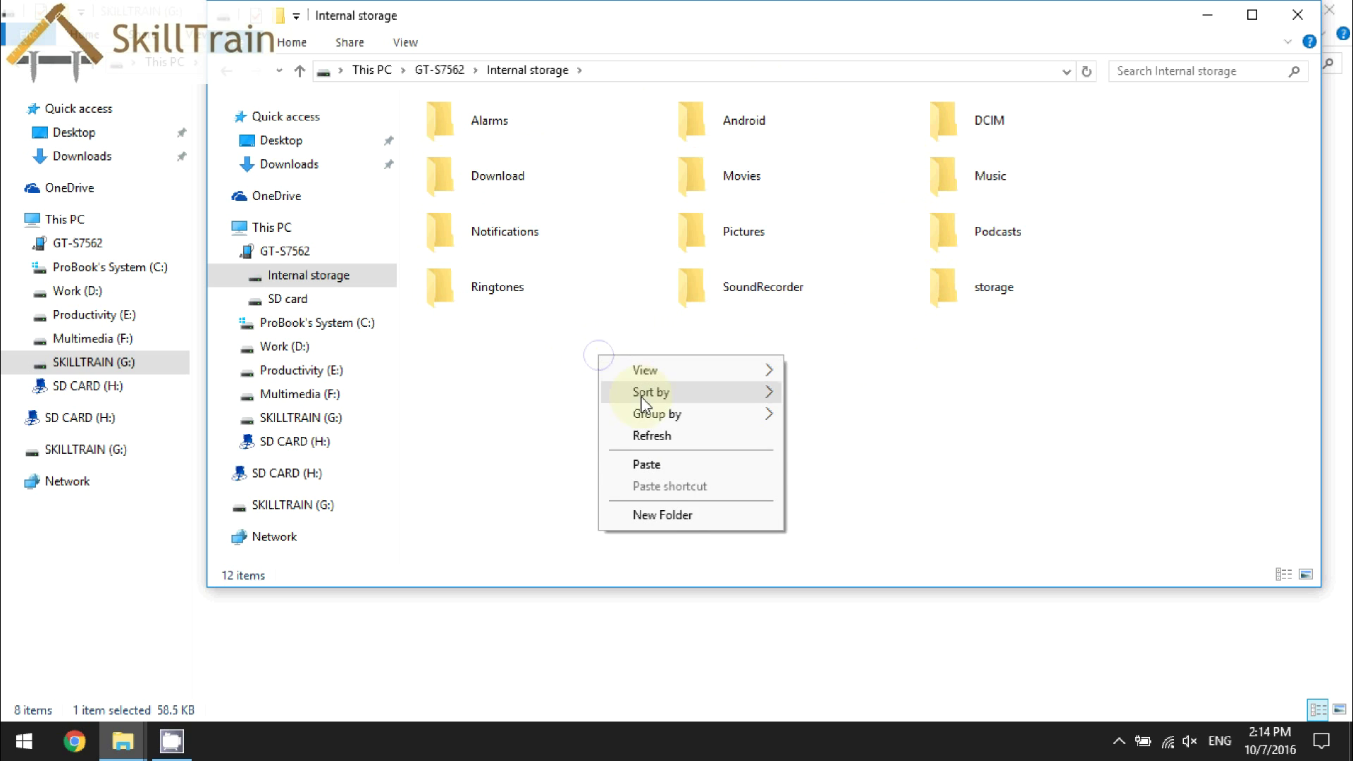
click(669, 517)
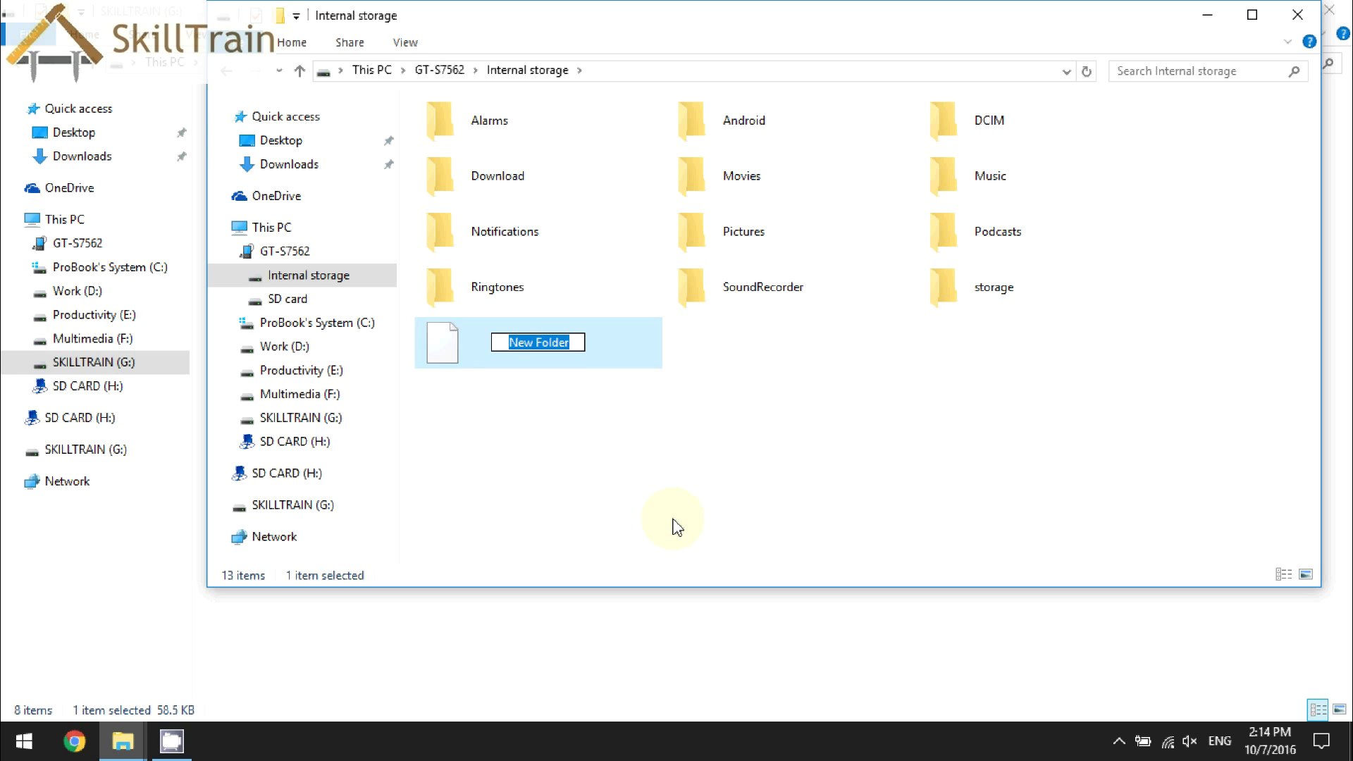
key(BackSpace)
text(Documents)
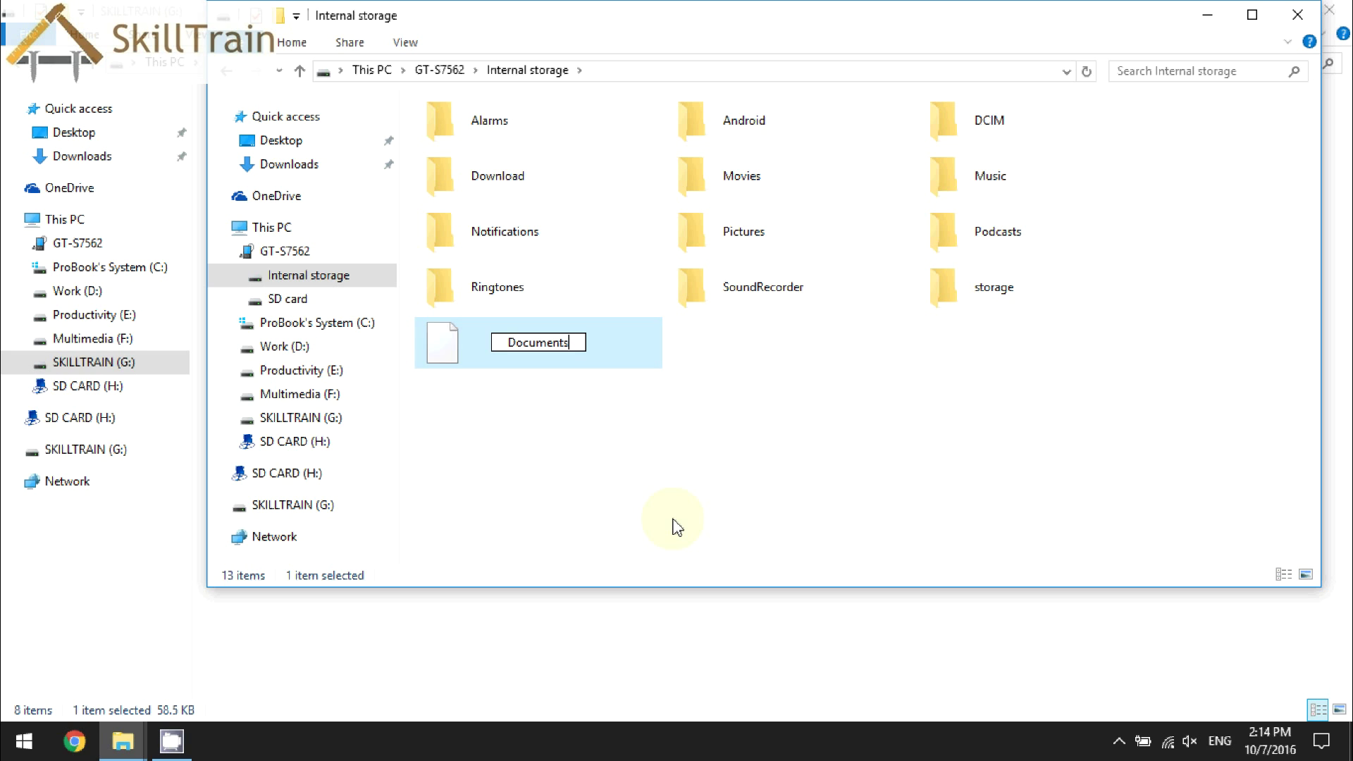
key(Return)
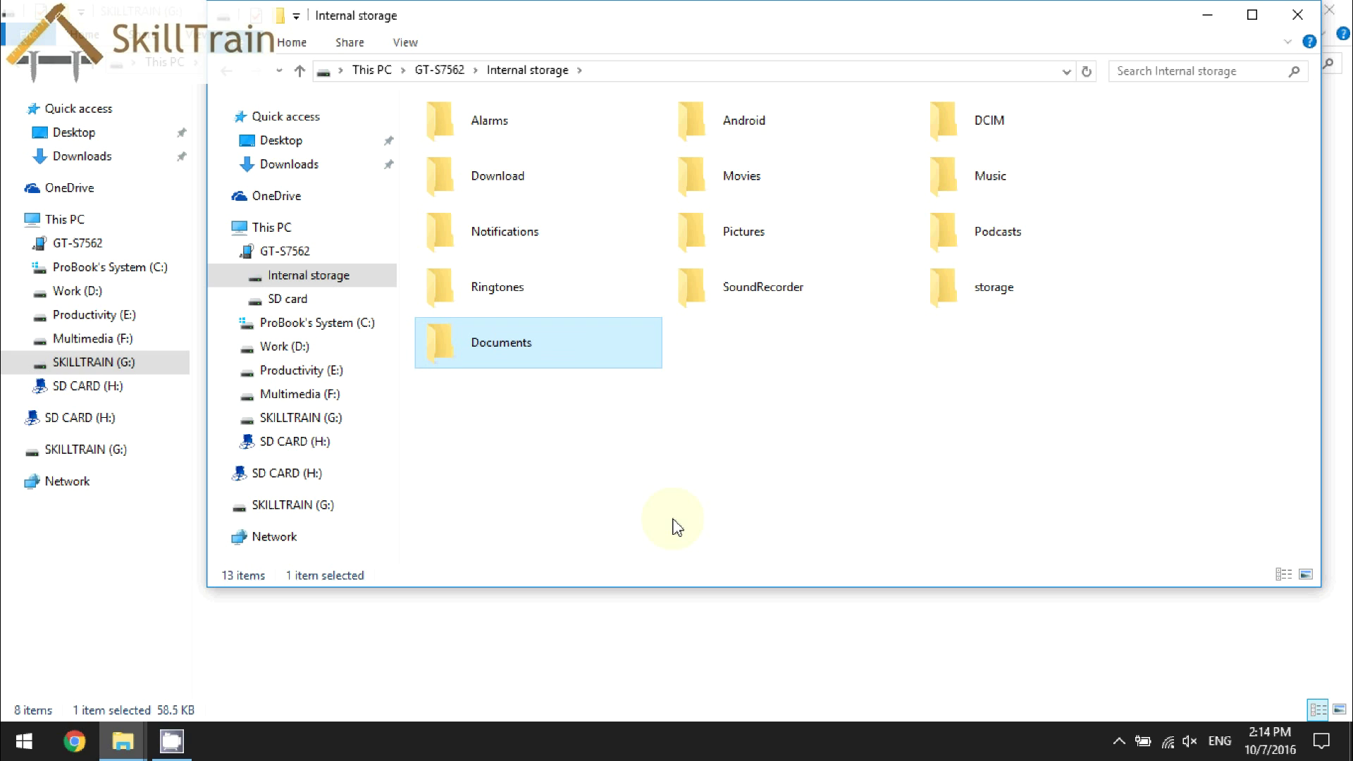
Step: Paste the copied SkillTrain Publisher document into the phone's Documents folder
double_click(496, 349)
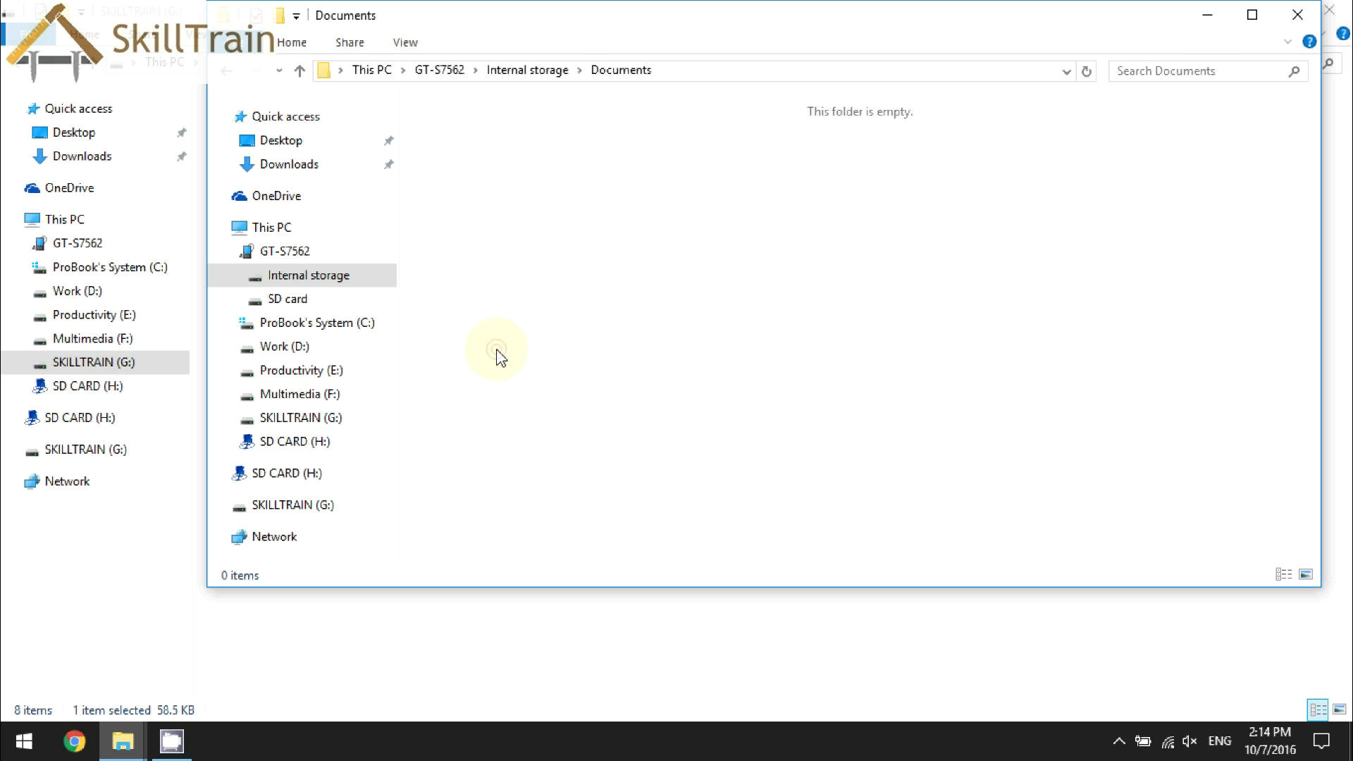
right_click(682, 204)
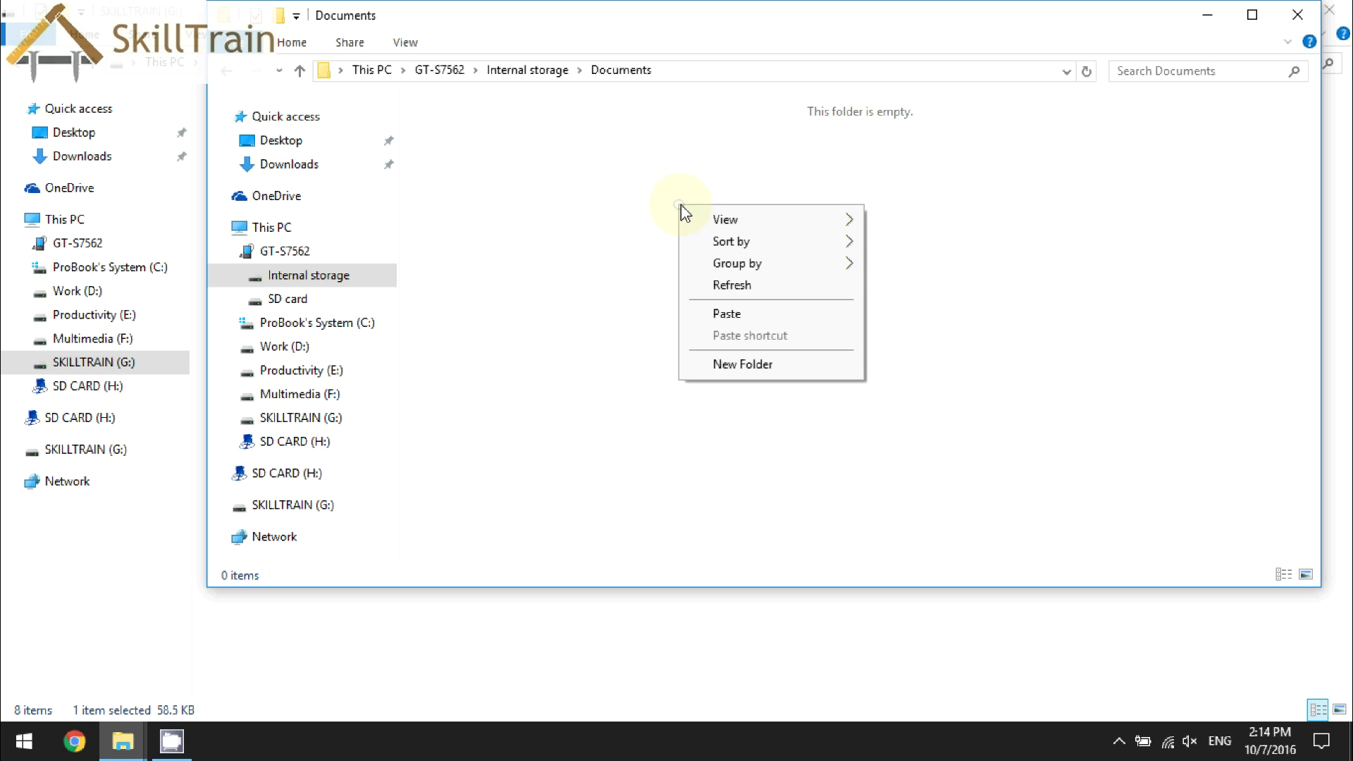
click(738, 314)
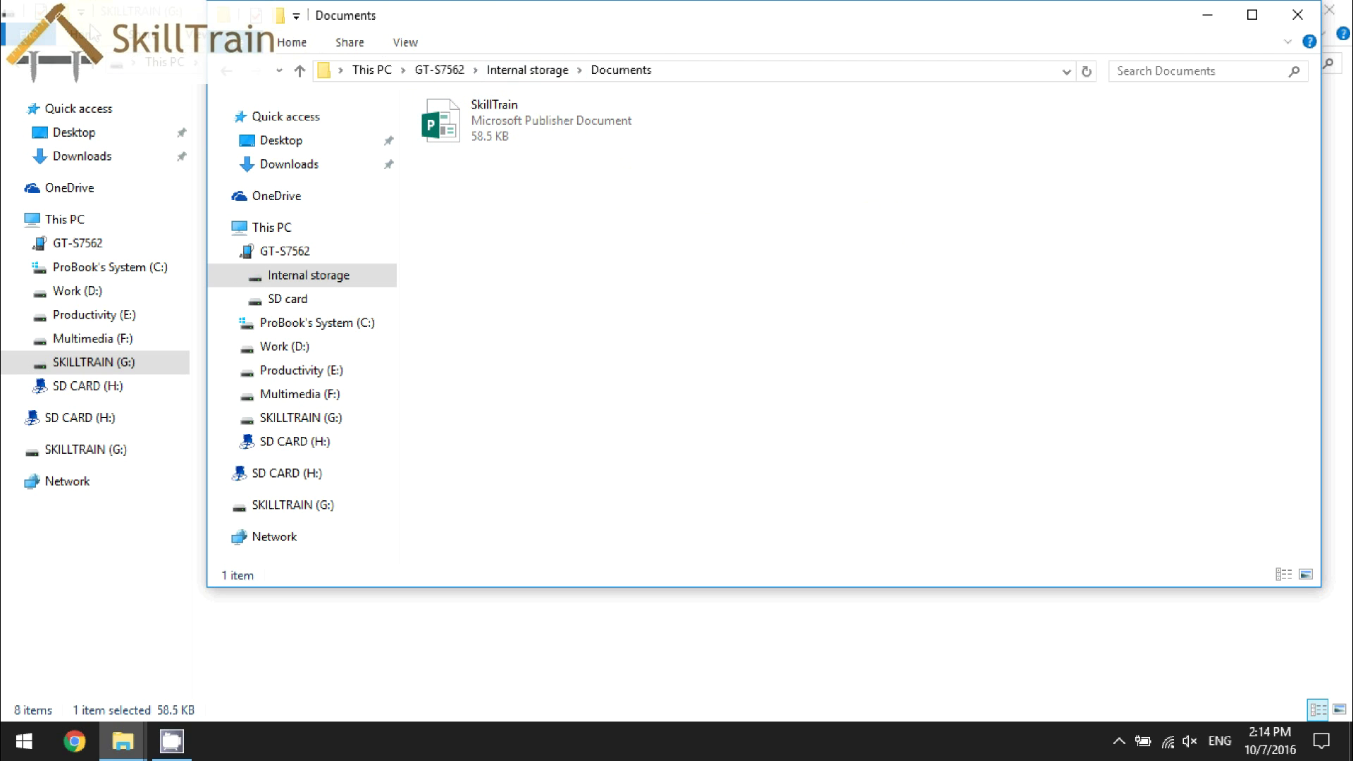
Step: Compare the original Publisher file on SKILLTRAIN (G:) with the copy in the phone's Documents folder
click(155, 14)
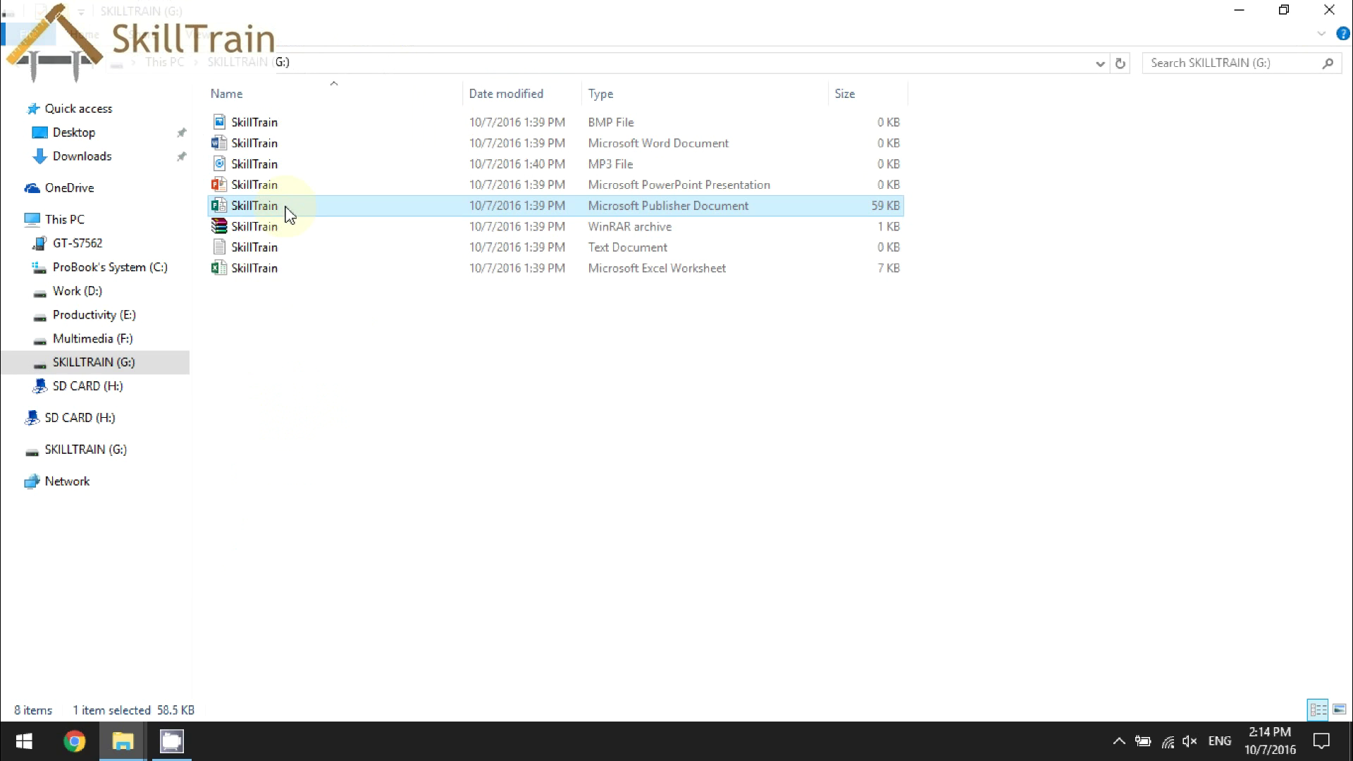
mouse_move(121, 737)
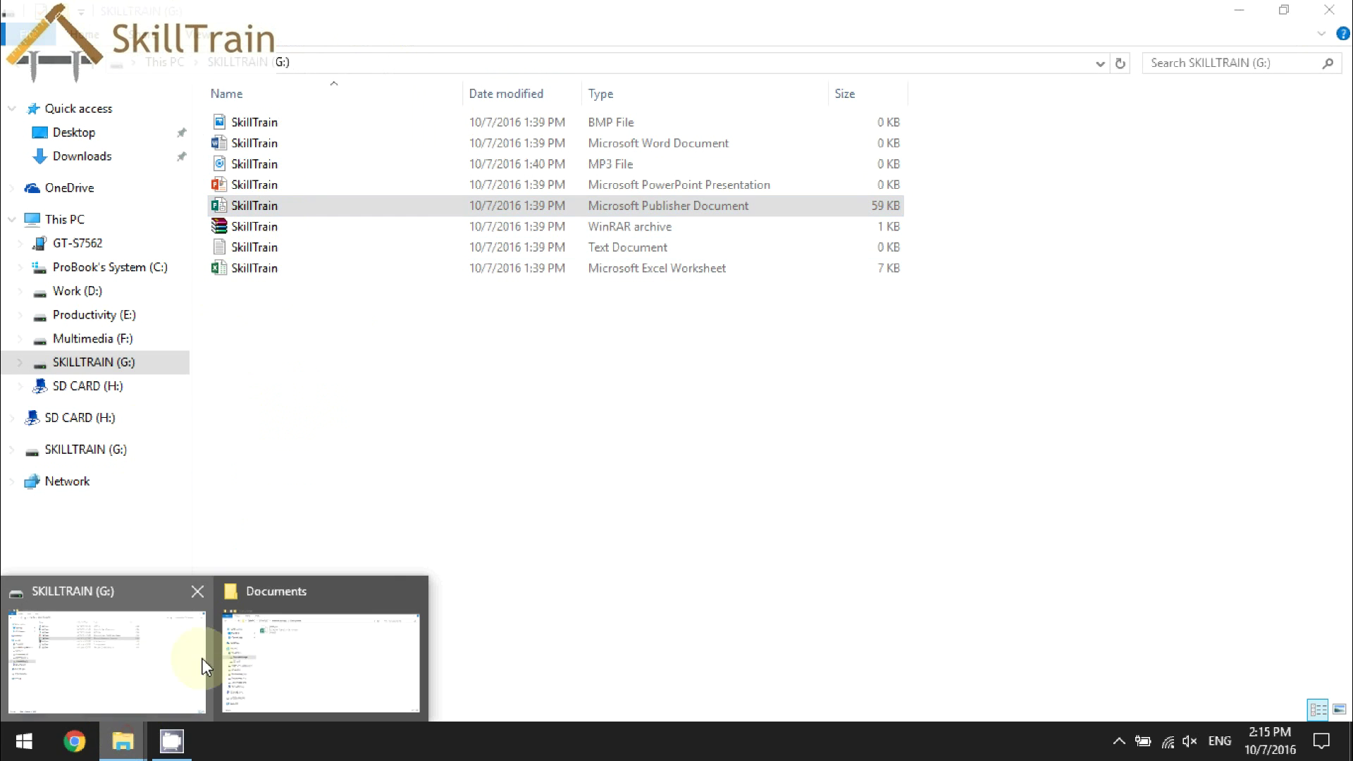
click(261, 662)
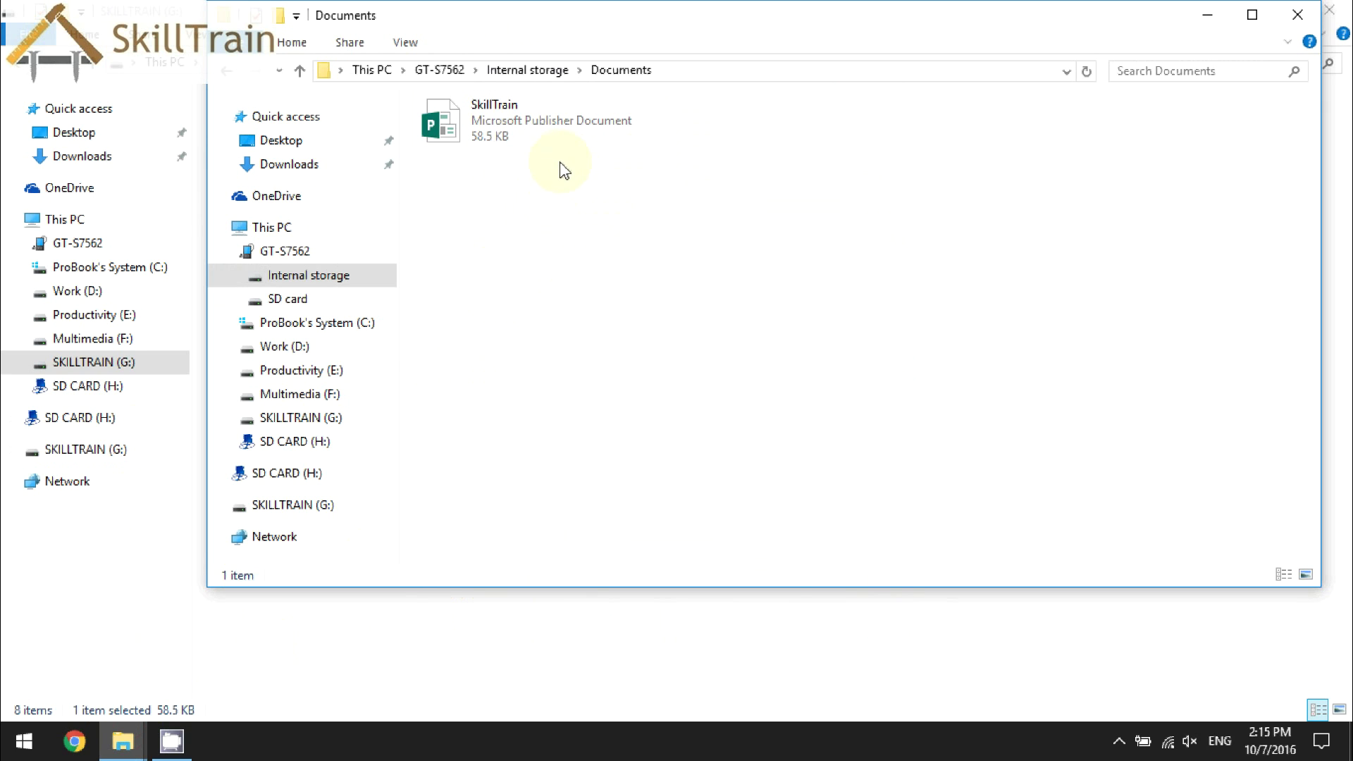
Step: Copy the photo IMG_20161006_163851 from the DCIM > Camera folder in the phone's Internal storage
click(300, 70)
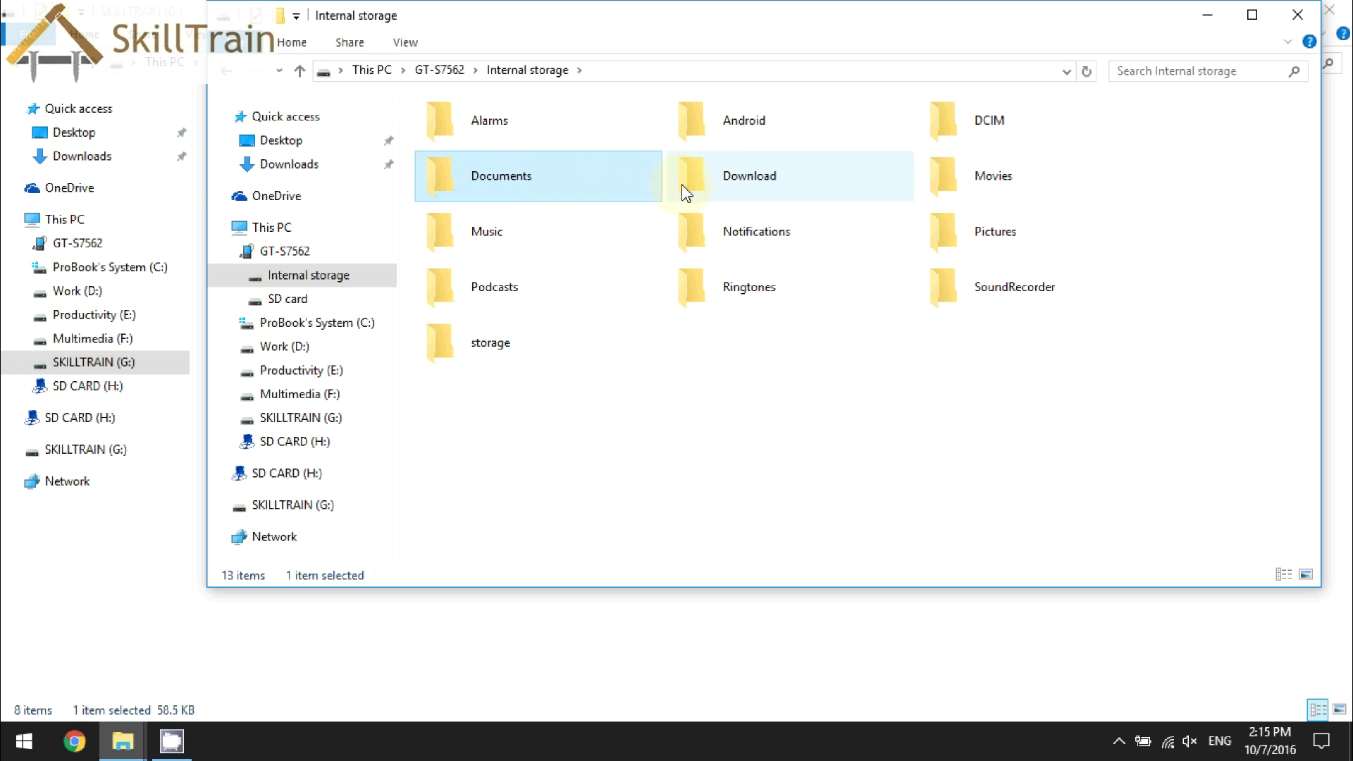
double_click(1051, 111)
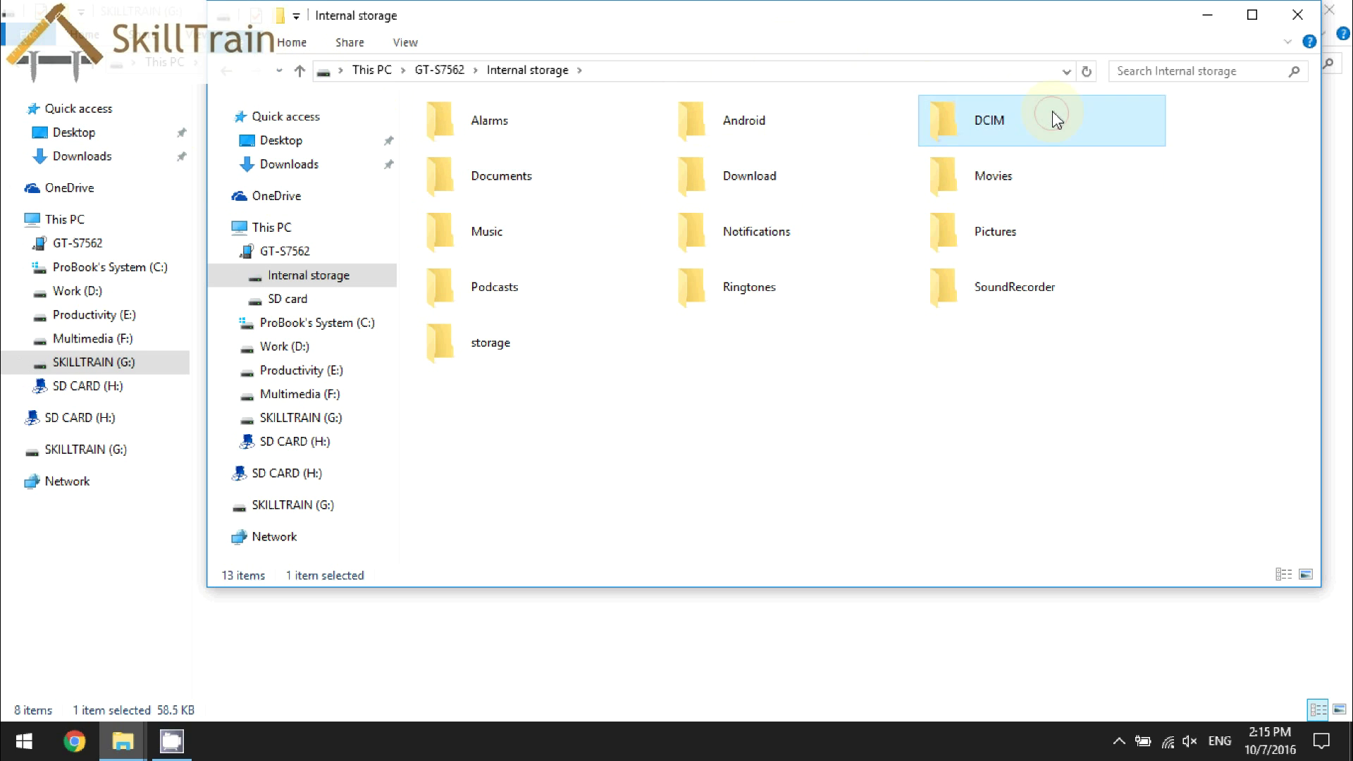
double_click(729, 122)
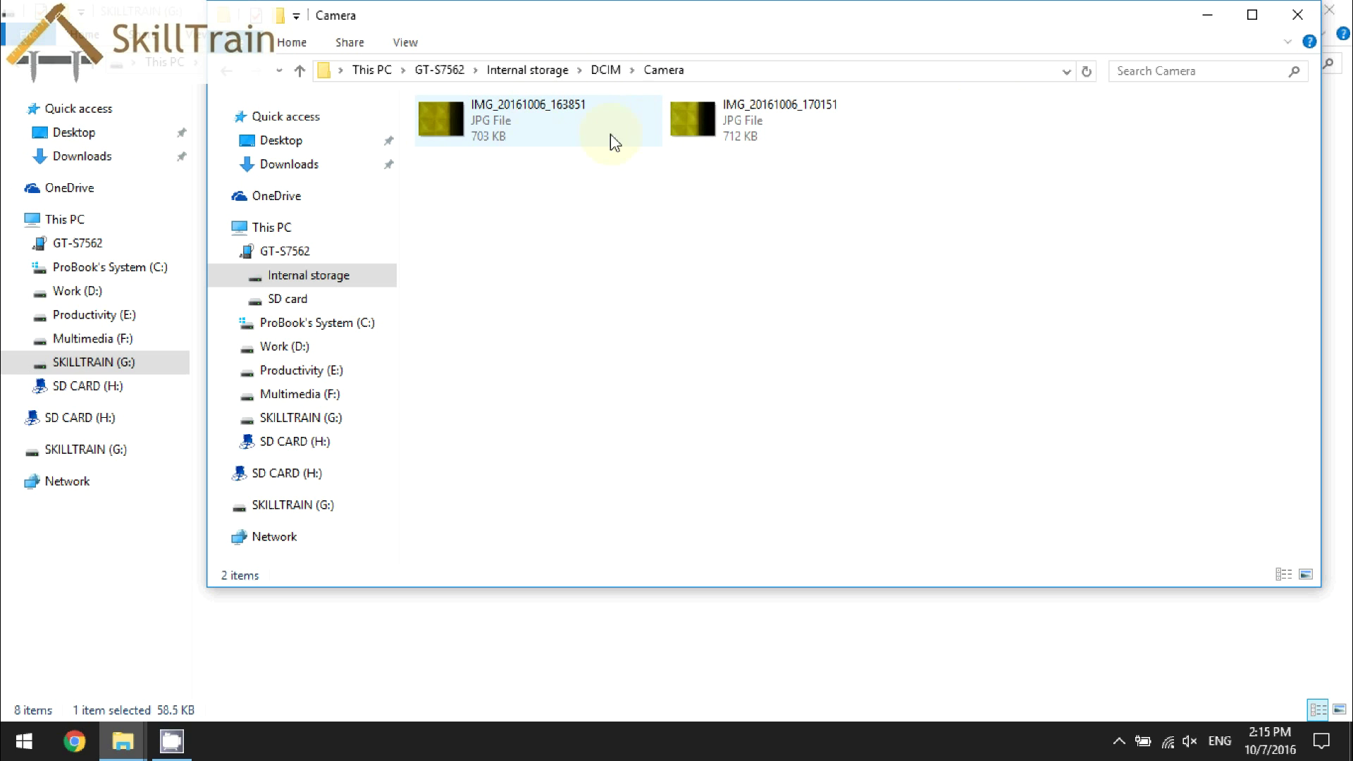
right_click(508, 129)
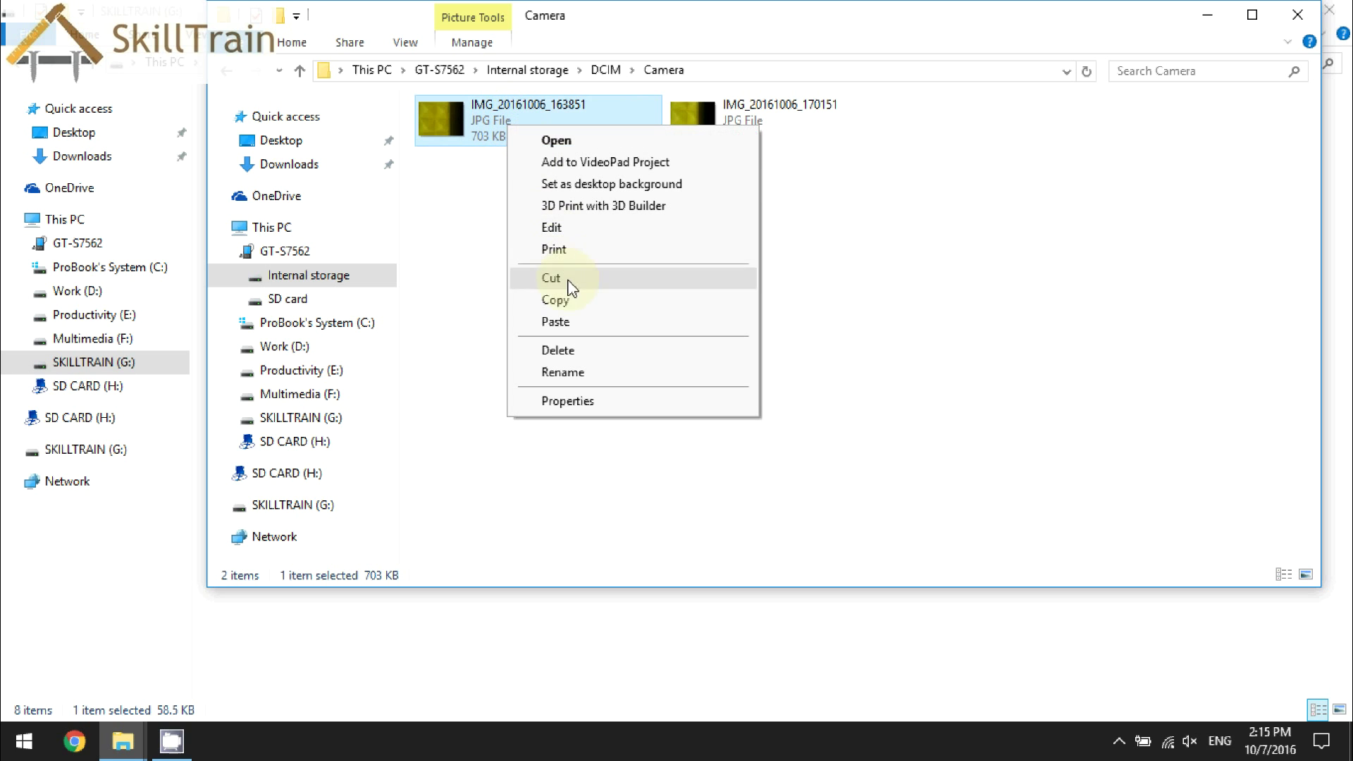
click(554, 301)
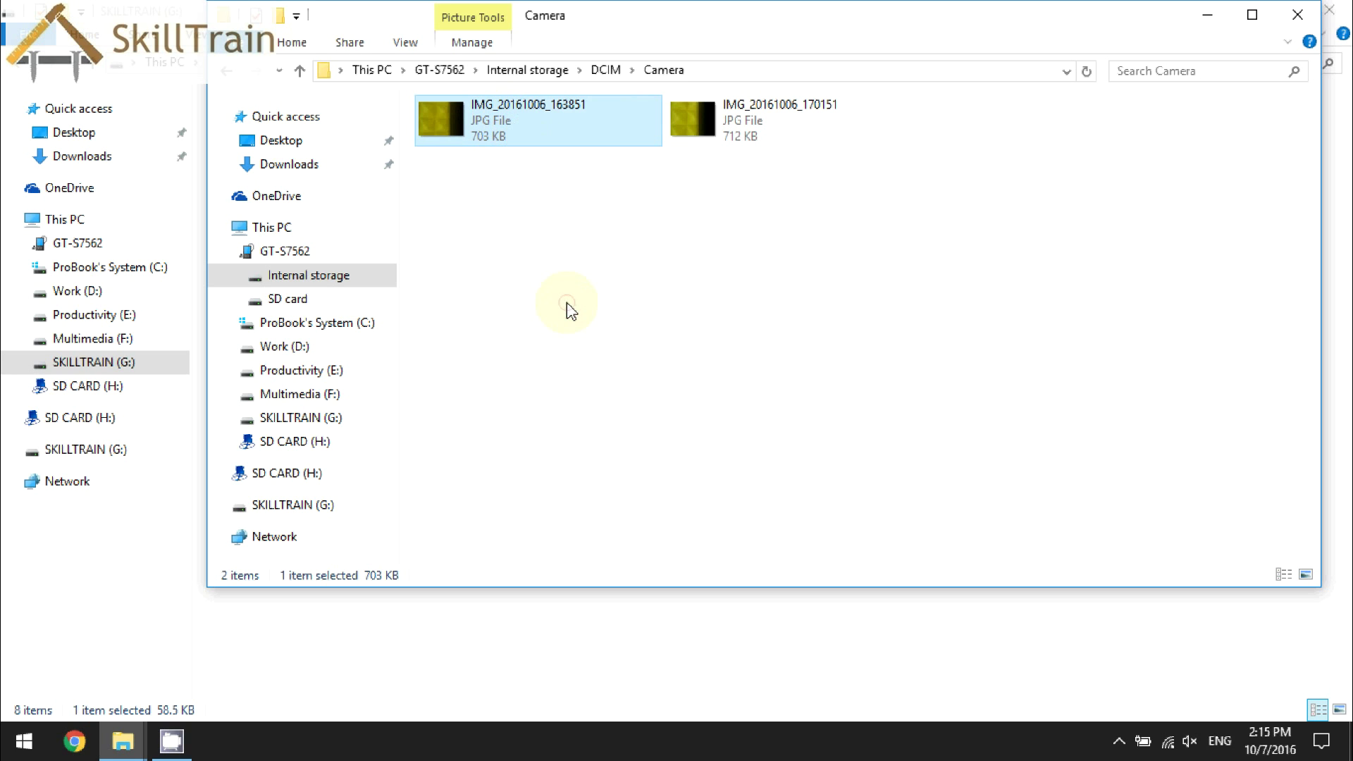
Step: Paste the copied photo IMG_20161006_163851 onto the SKILLTRAIN (G:) drive
click(1208, 15)
click(387, 337)
right_click(361, 312)
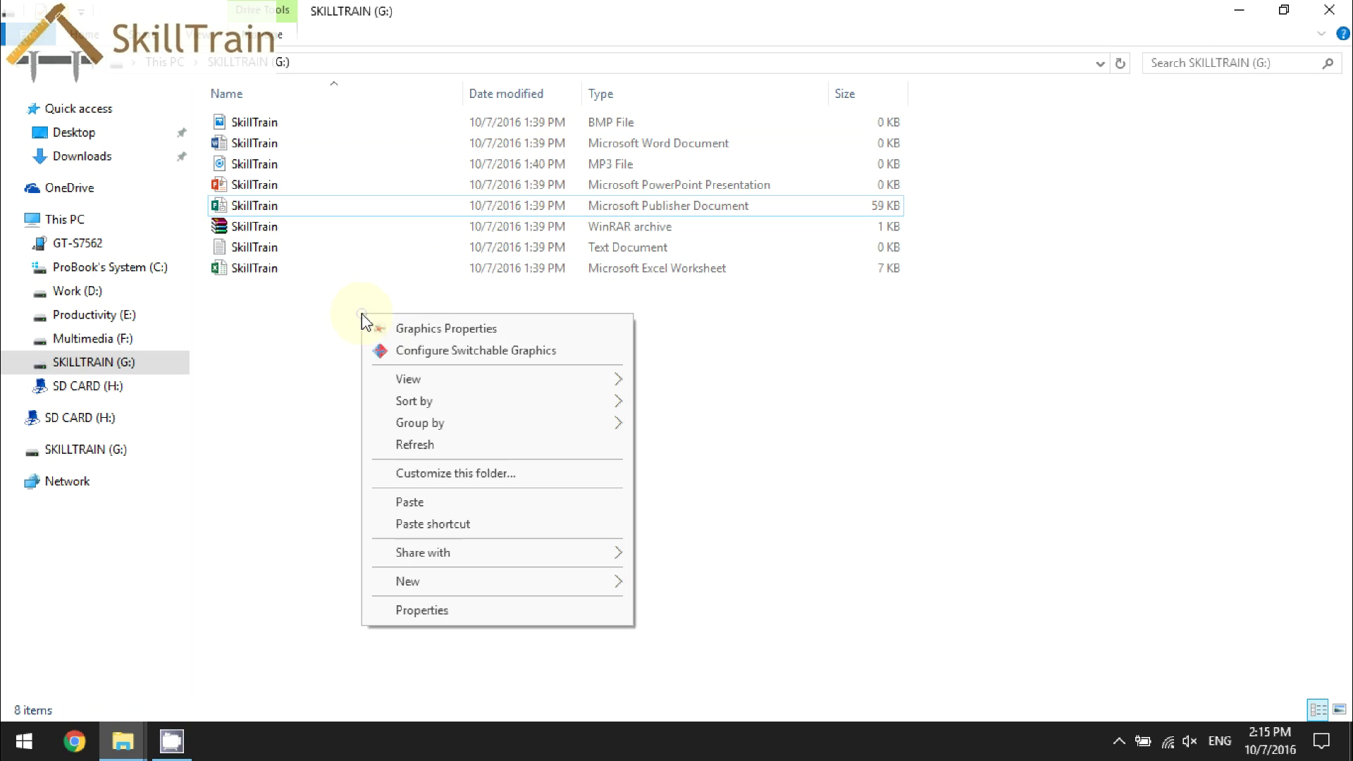
click(400, 501)
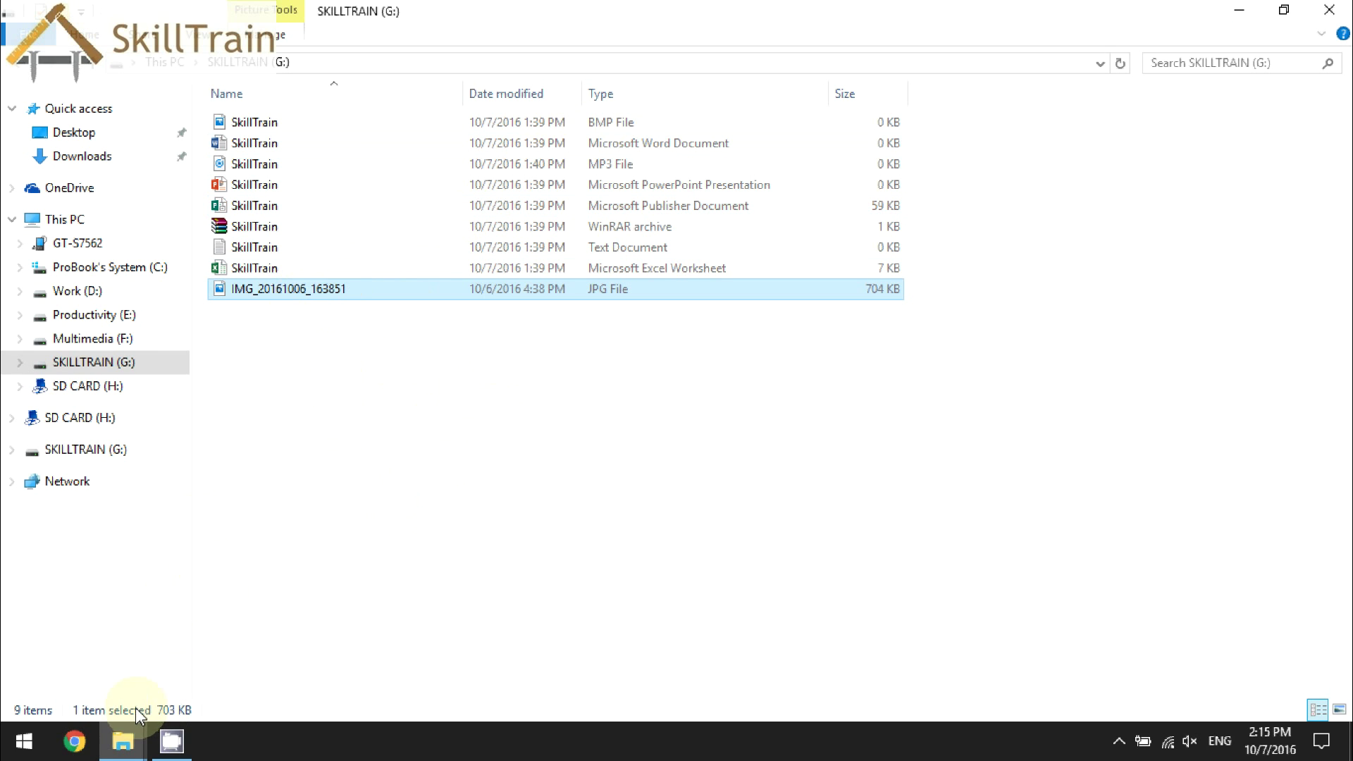
Step: Return to the phone's Camera folder and cut both photos, IMG_20161006_163851 and IMG_20161006_170151
mouse_move(123, 740)
click(255, 651)
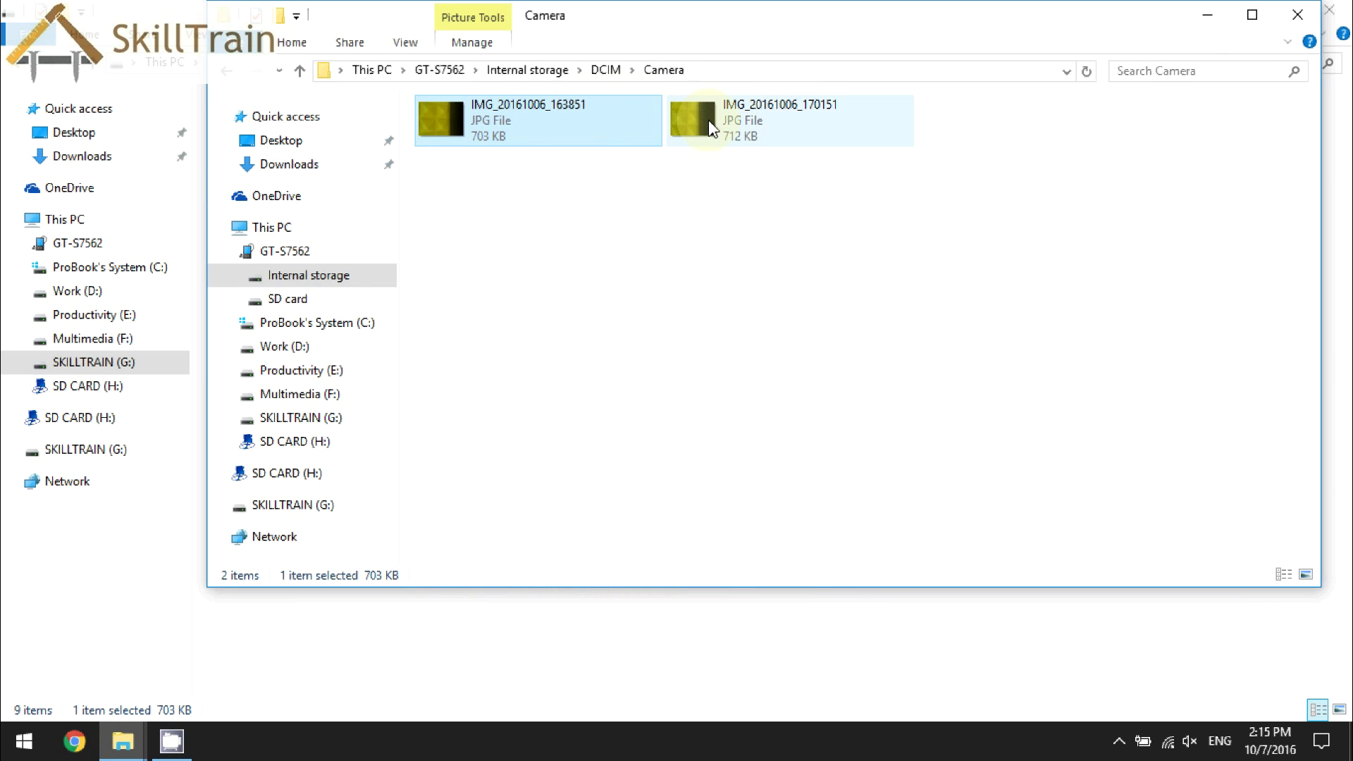
mouse_move(709, 120)
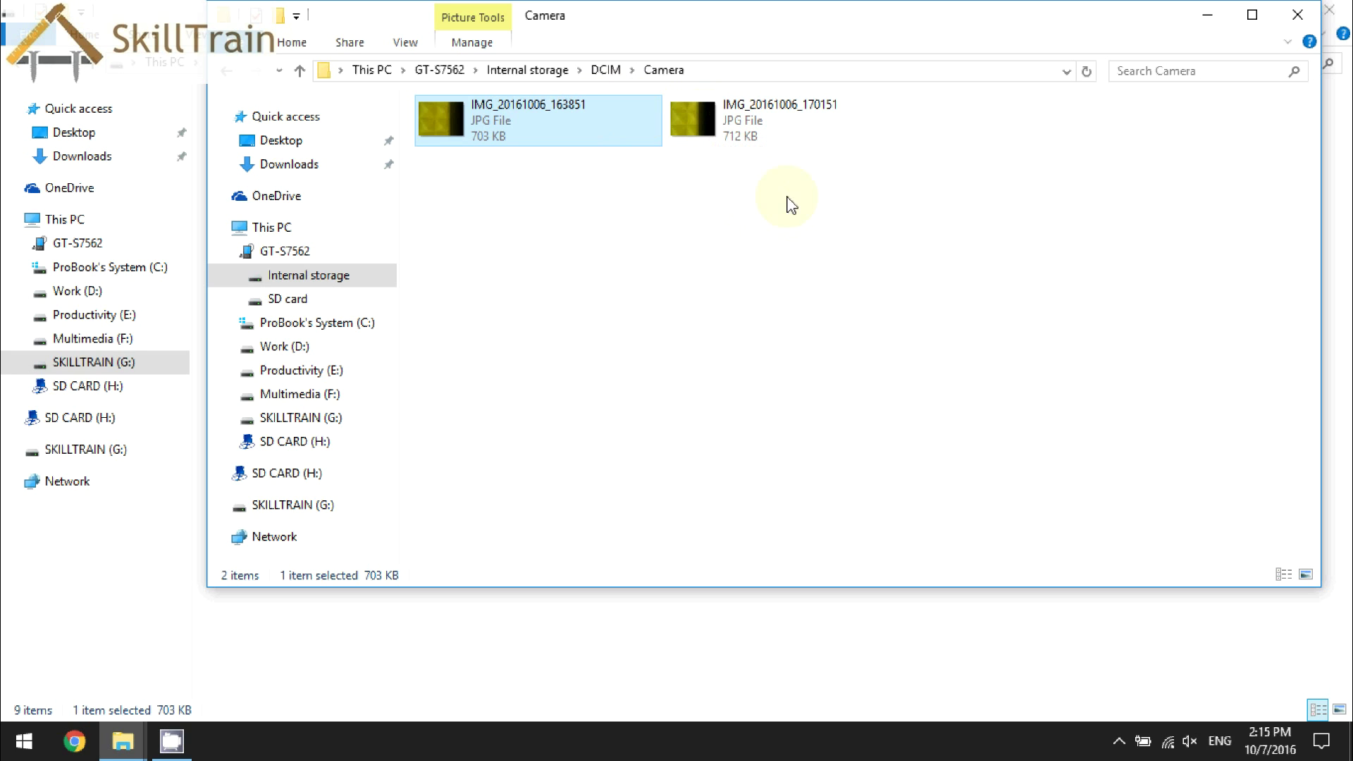
click(661, 197)
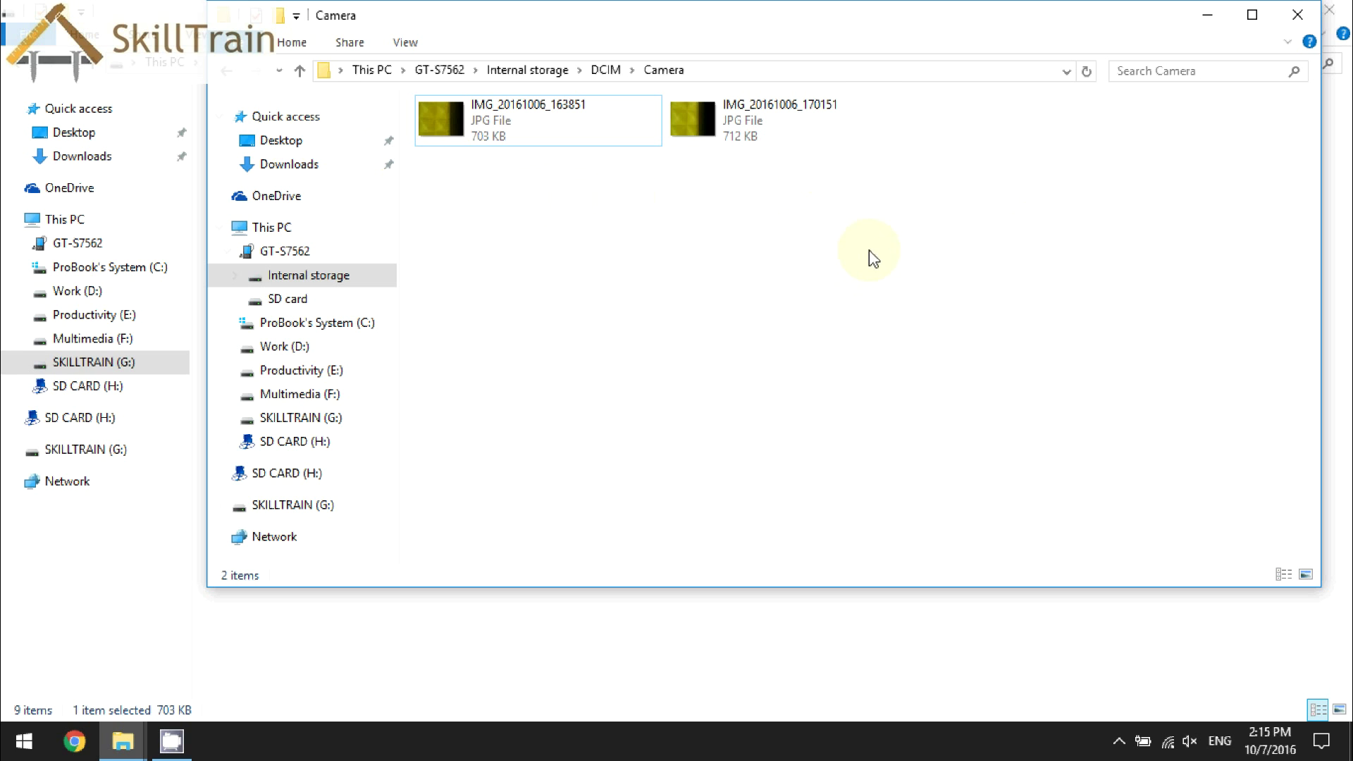
drag(971, 253, 421, 83)
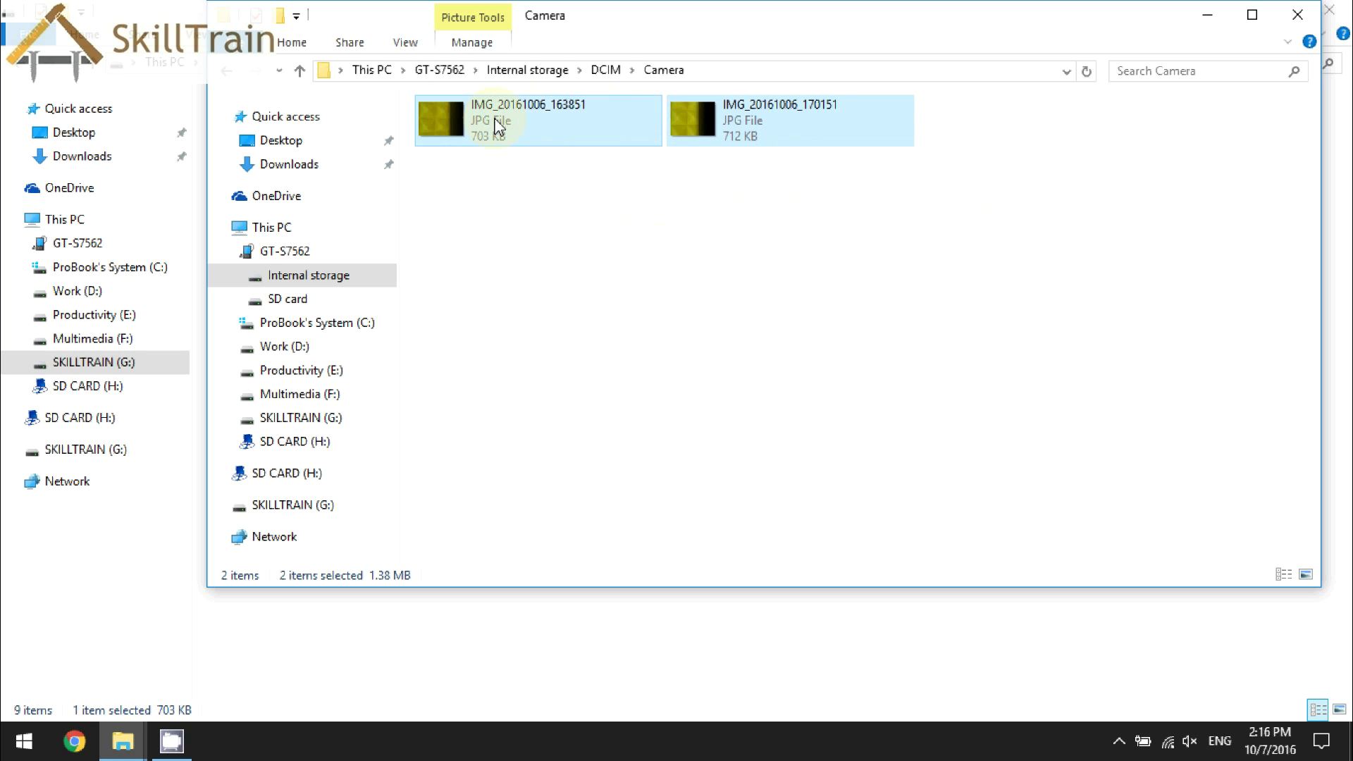
right_click(561, 121)
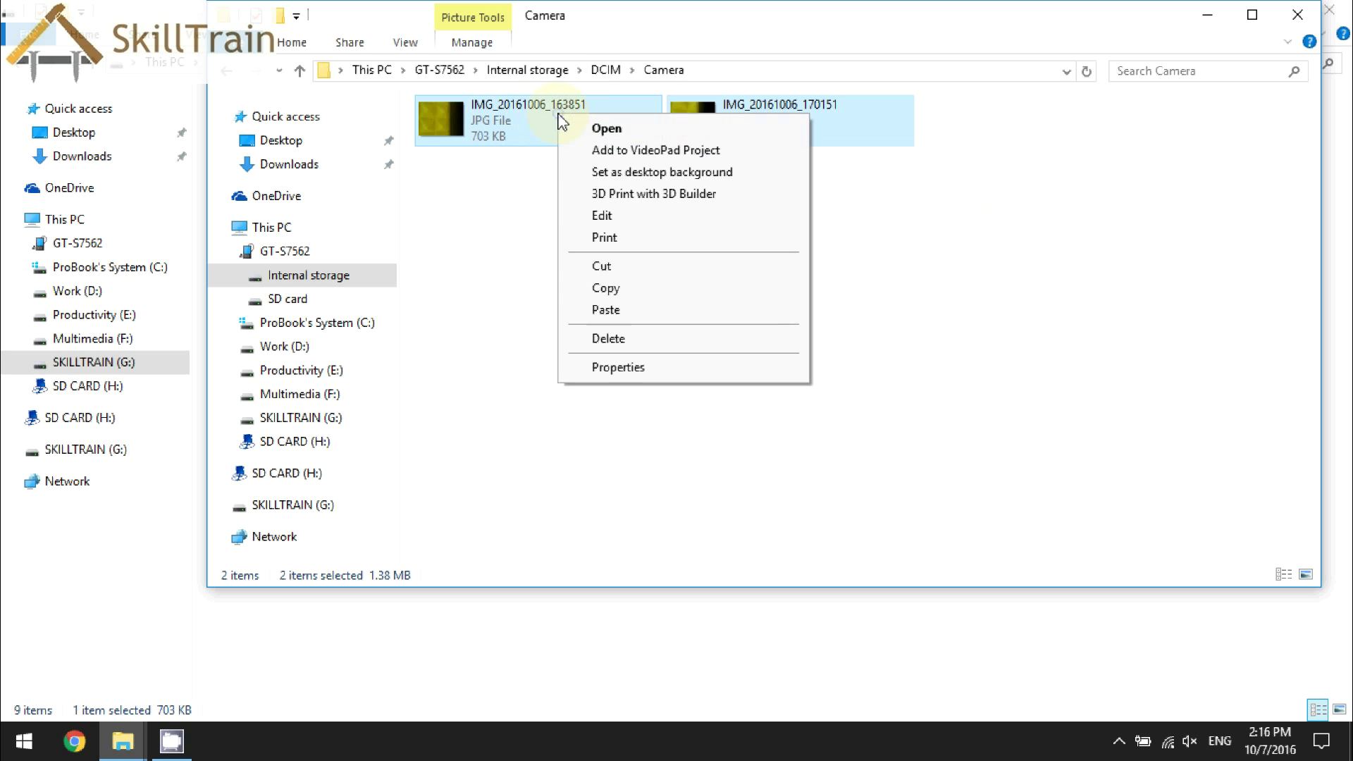
click(627, 269)
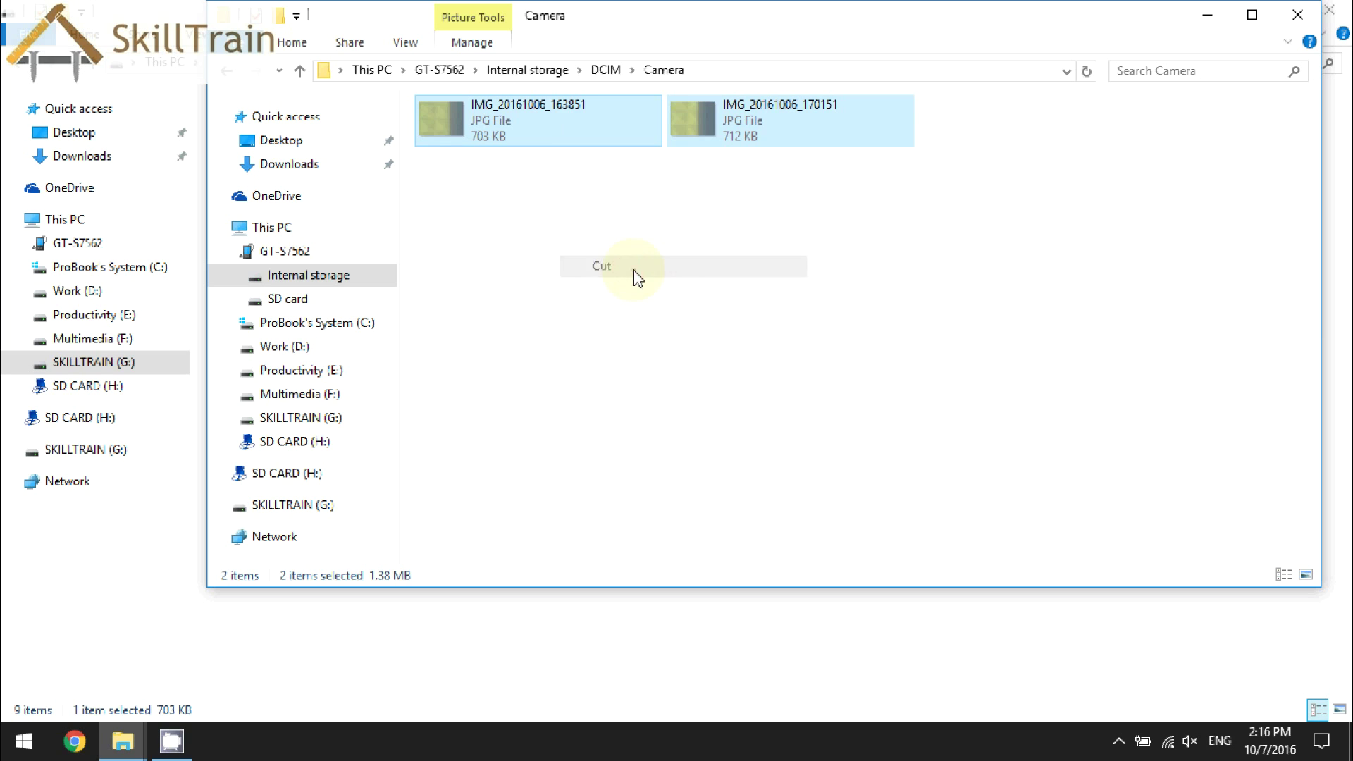
Step: Paste the two cut photos onto SKILLTRAIN (G:), replacing the existing IMG_20161006_163851 file
click(1207, 16)
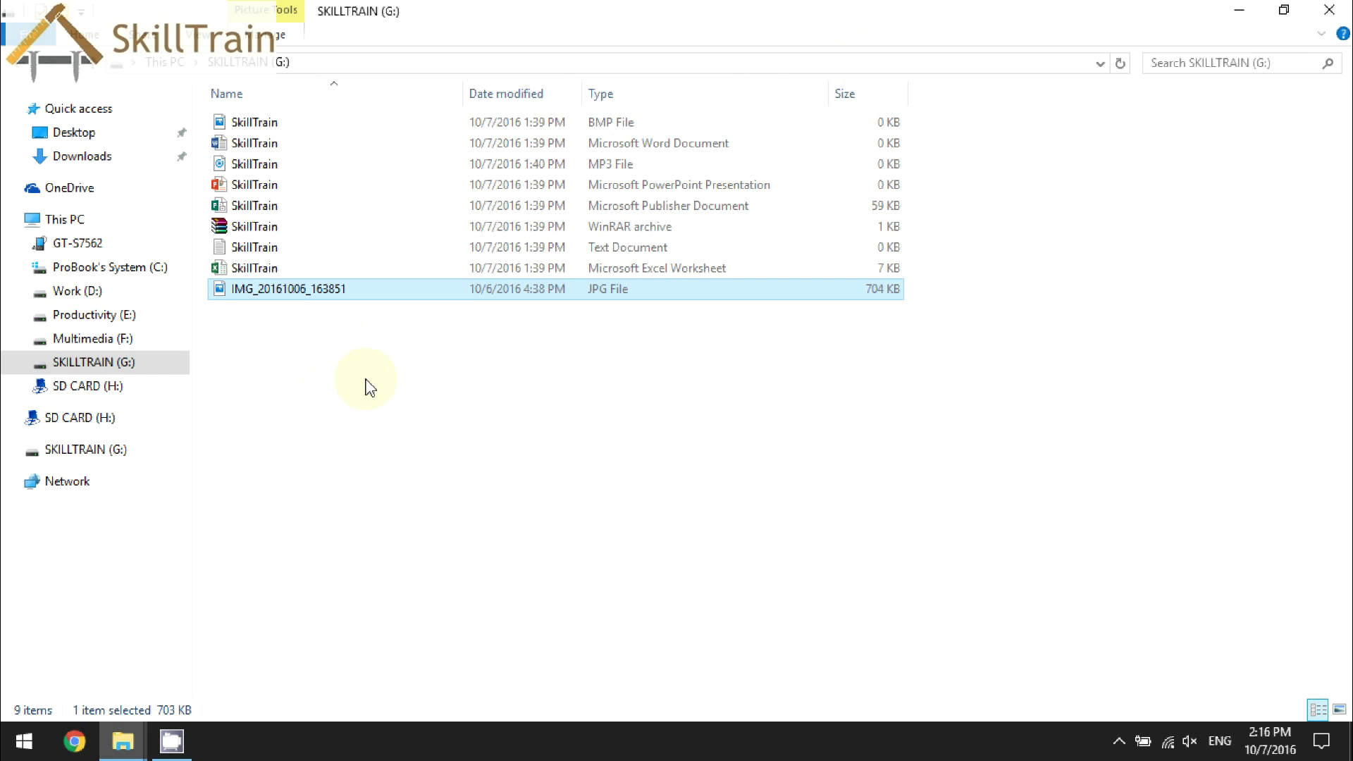
right_click(386, 373)
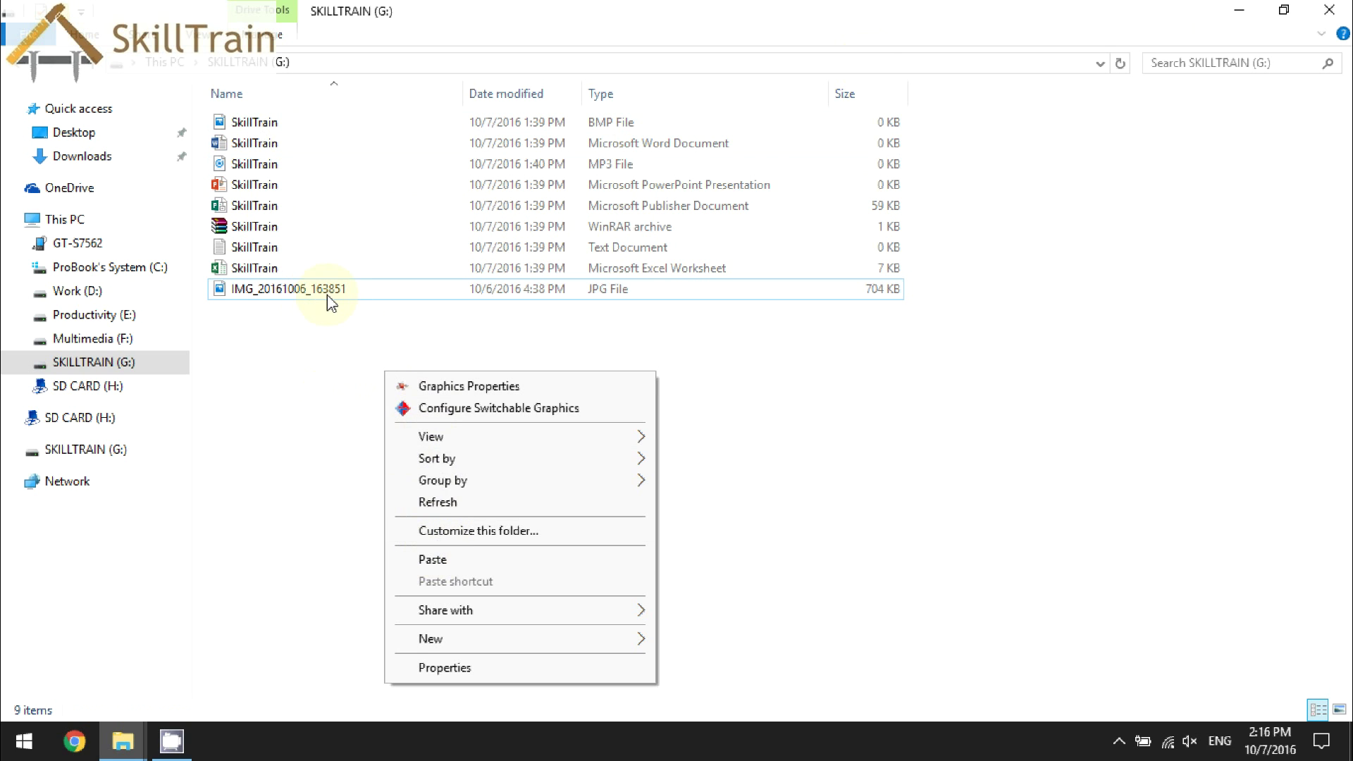
click(433, 561)
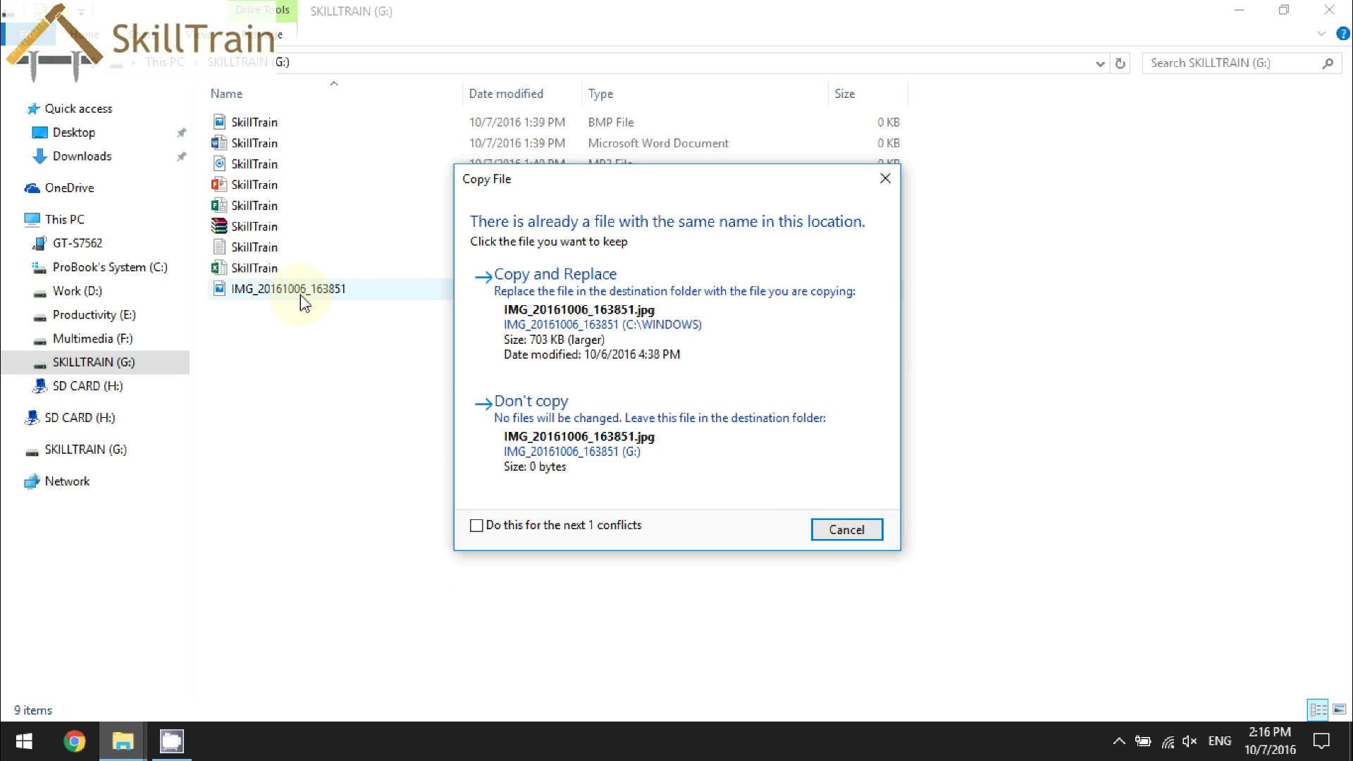
click(516, 286)
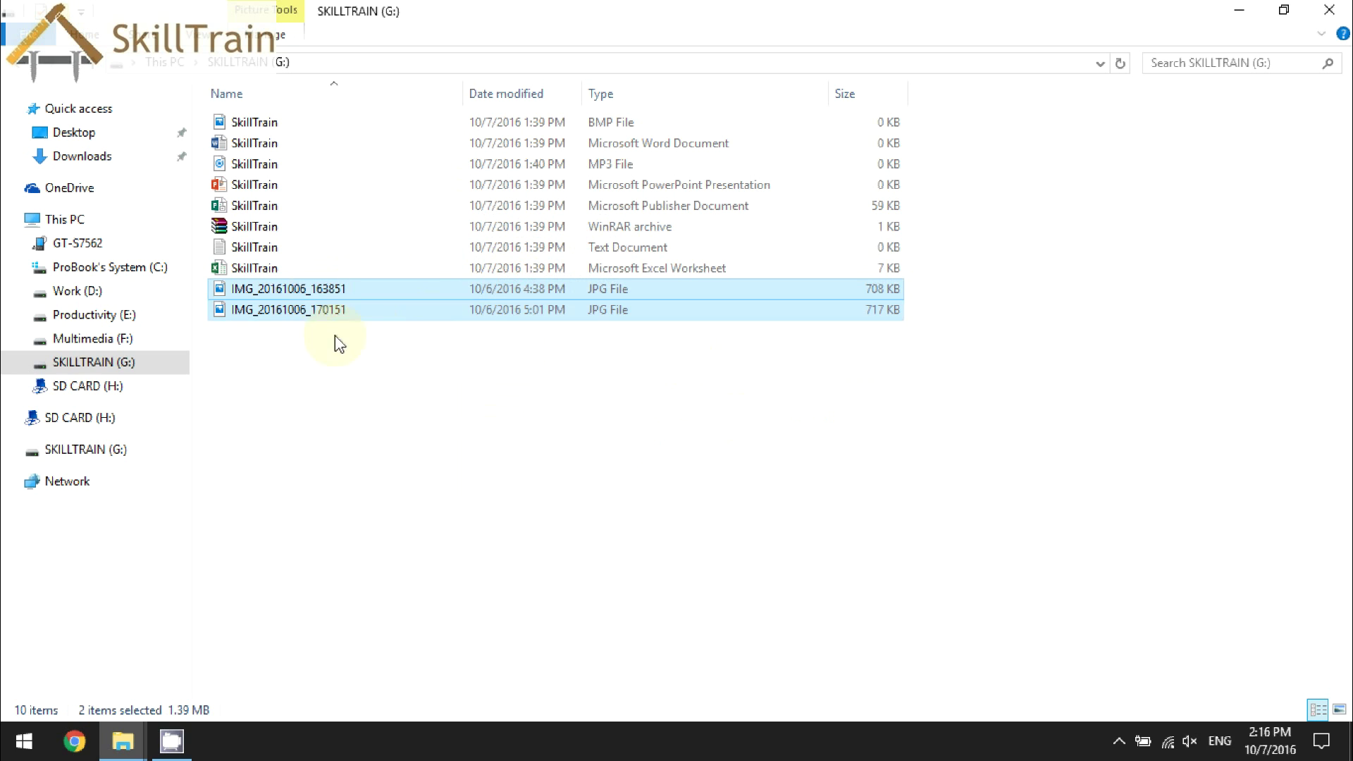
click(364, 382)
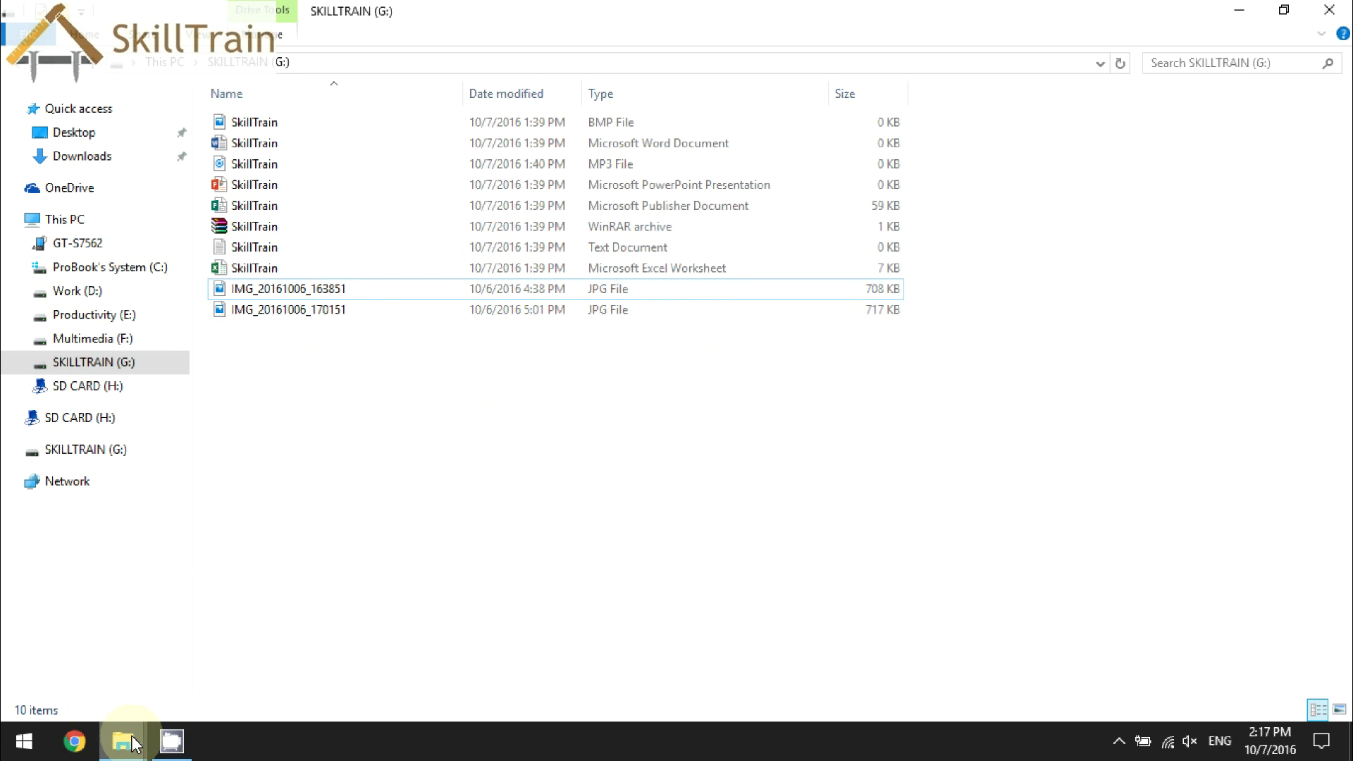
Step: Check the phone's Camera folder after the move, looking through its parent DCIM and Internal storage folders
mouse_move(134, 744)
click(265, 661)
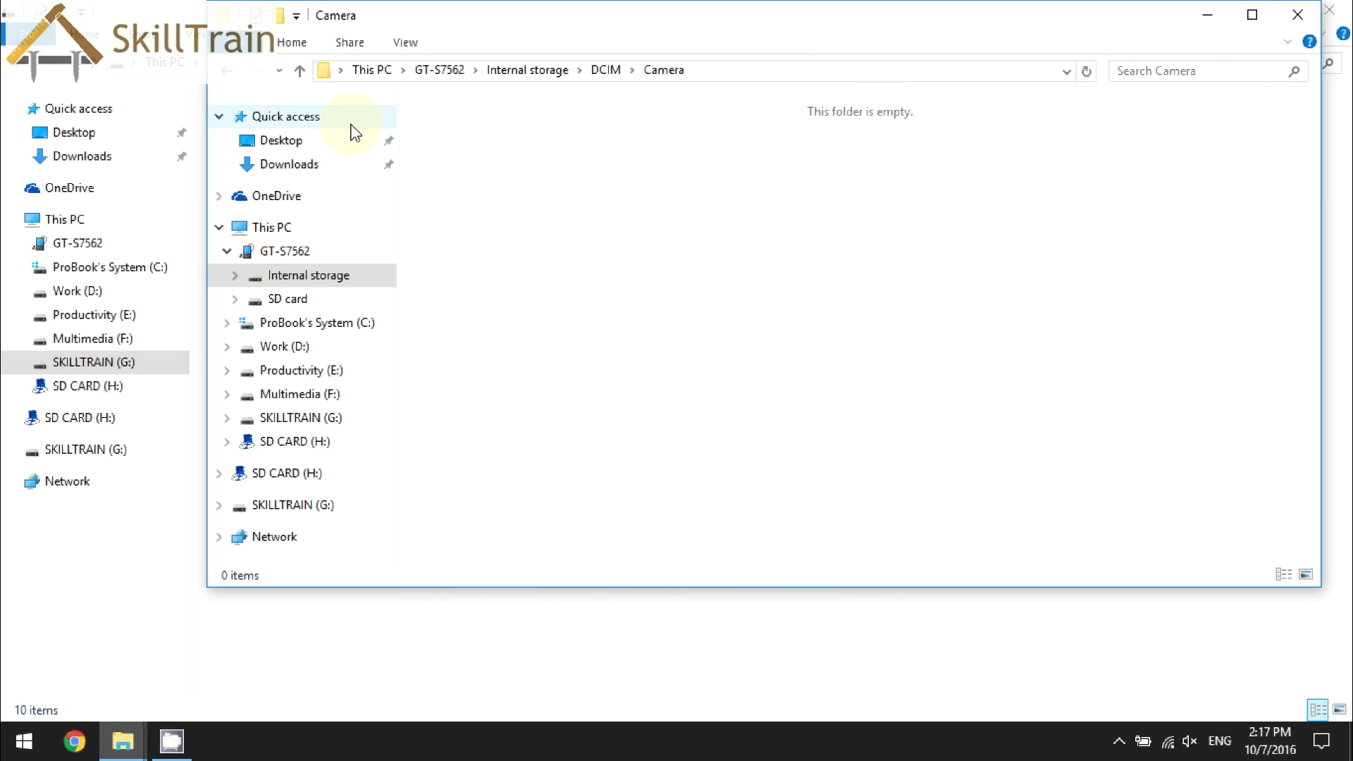
click(300, 73)
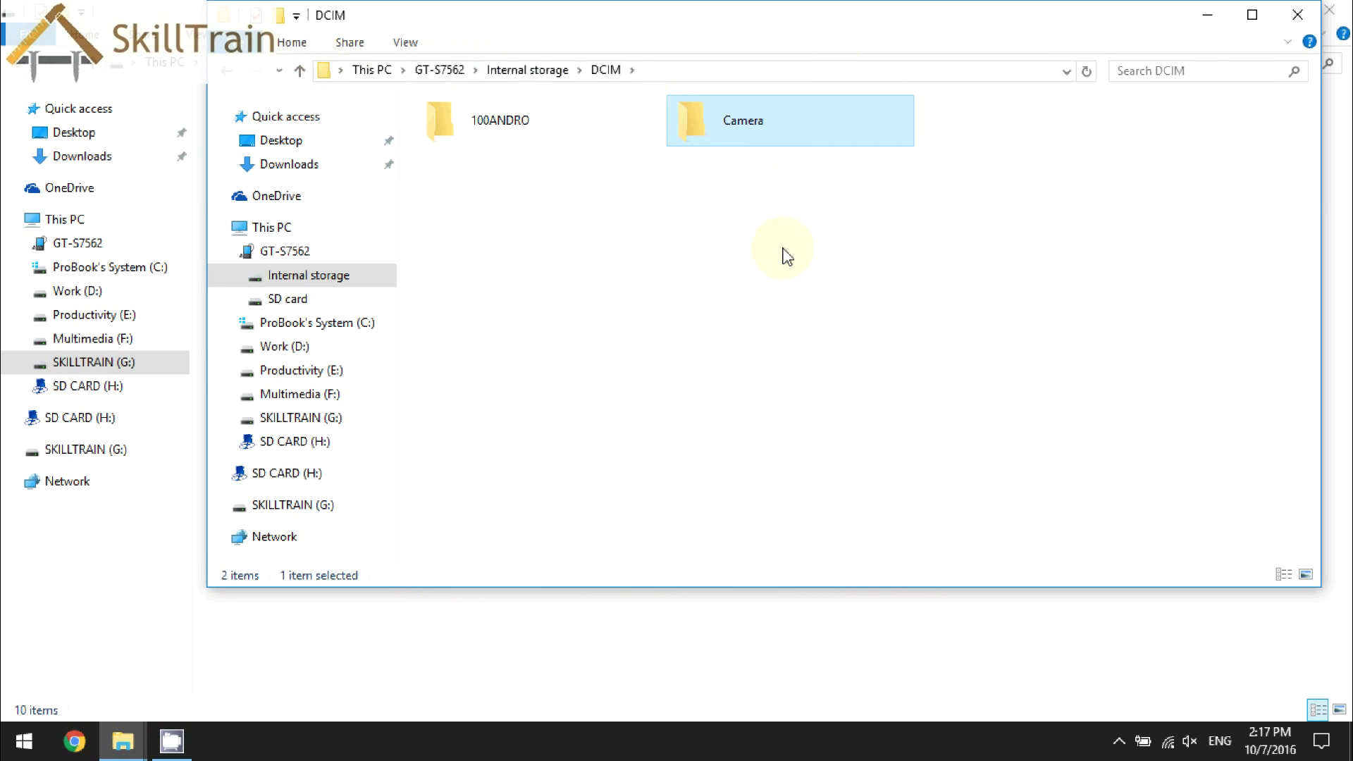
click(300, 73)
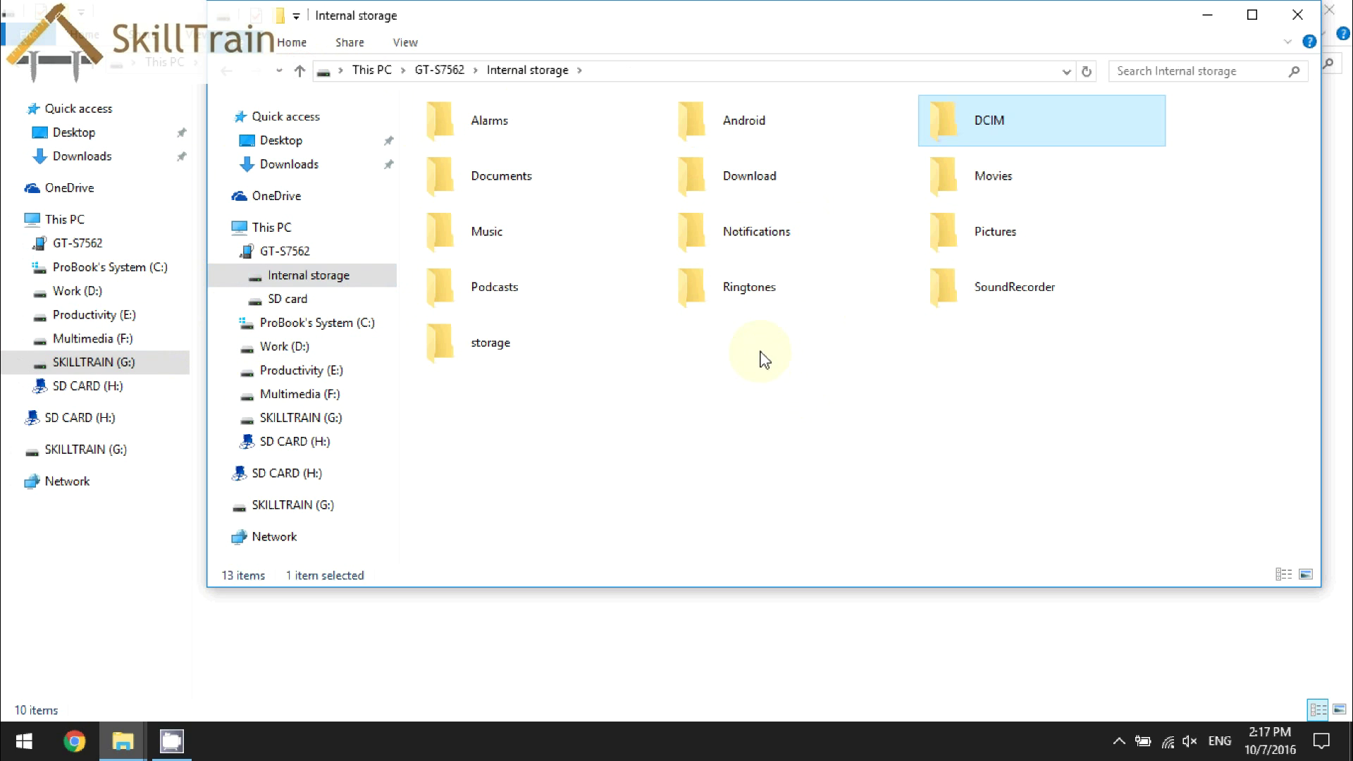
click(228, 76)
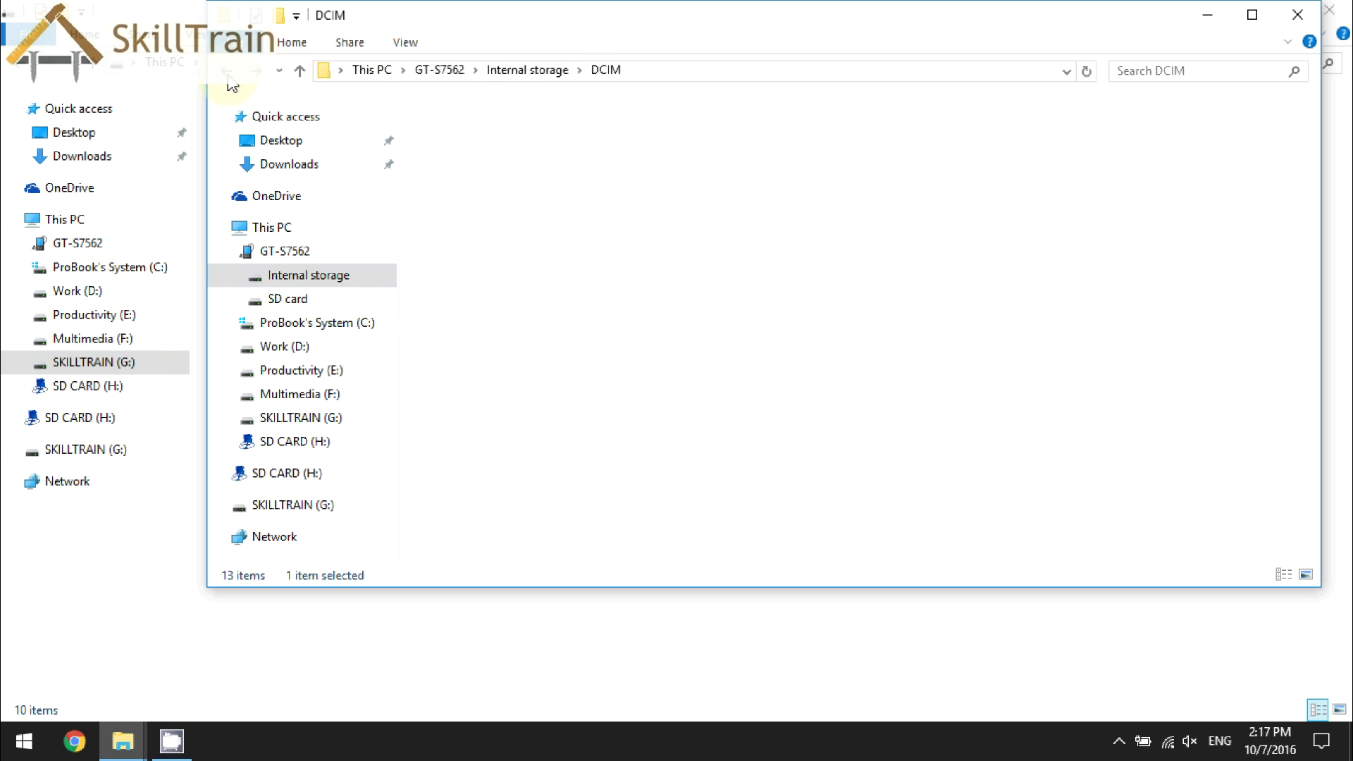
click(736, 238)
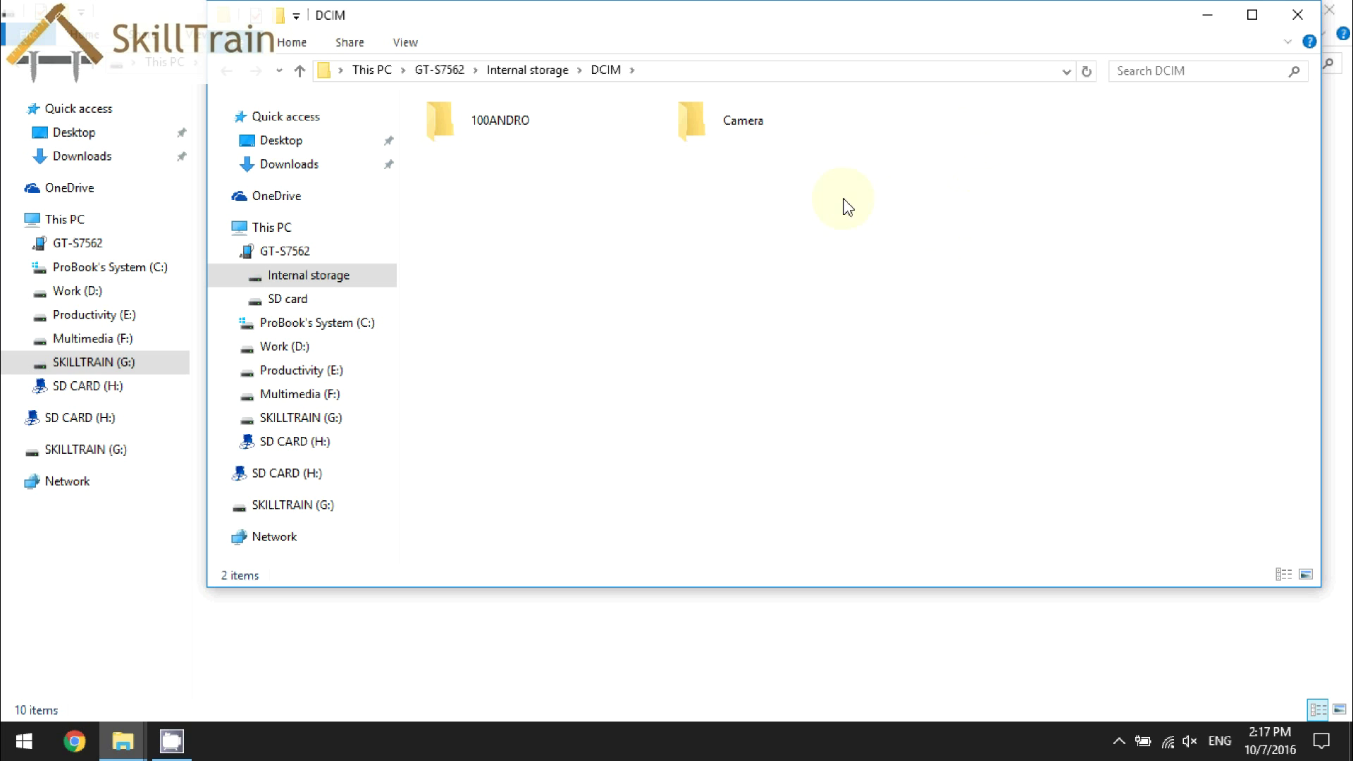
click(230, 75)
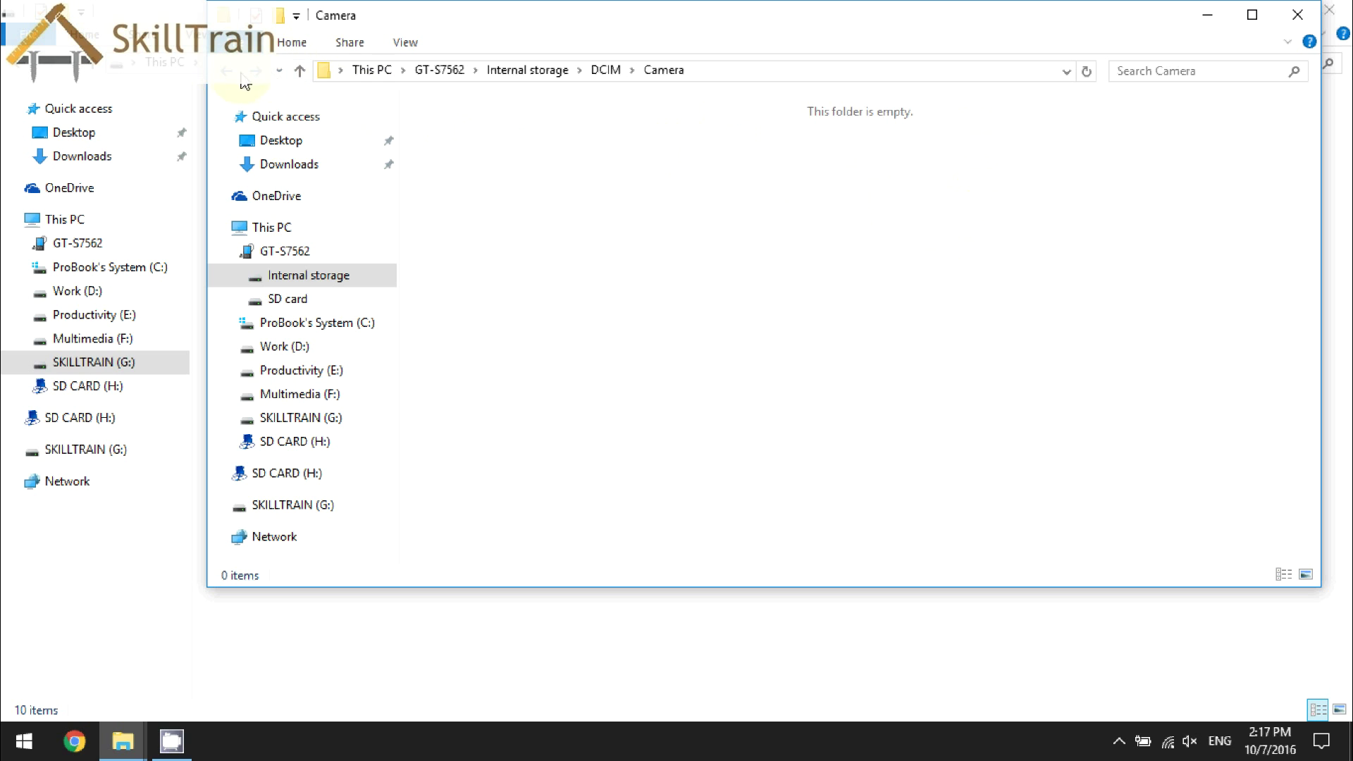
Step: Go back from the phone to This PC and close both File Explorer windows
click(289, 253)
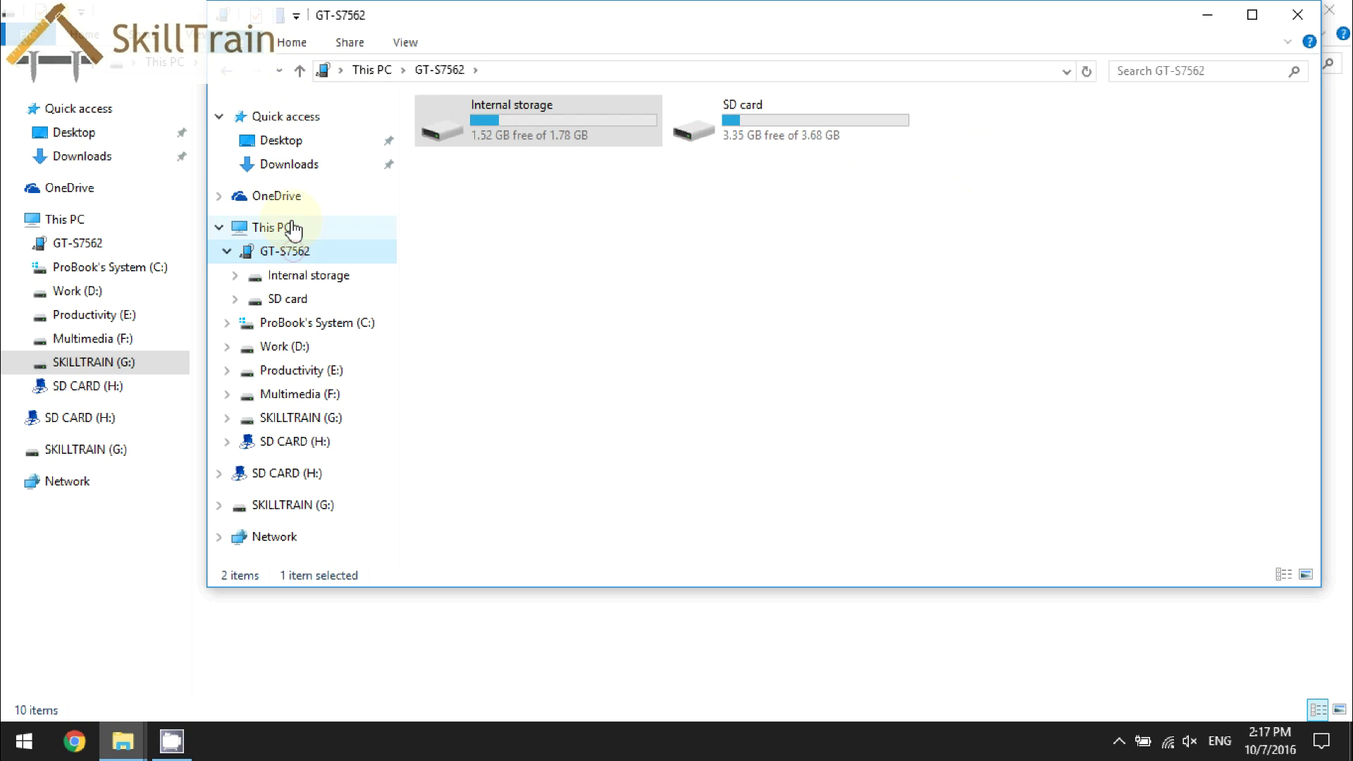
click(302, 71)
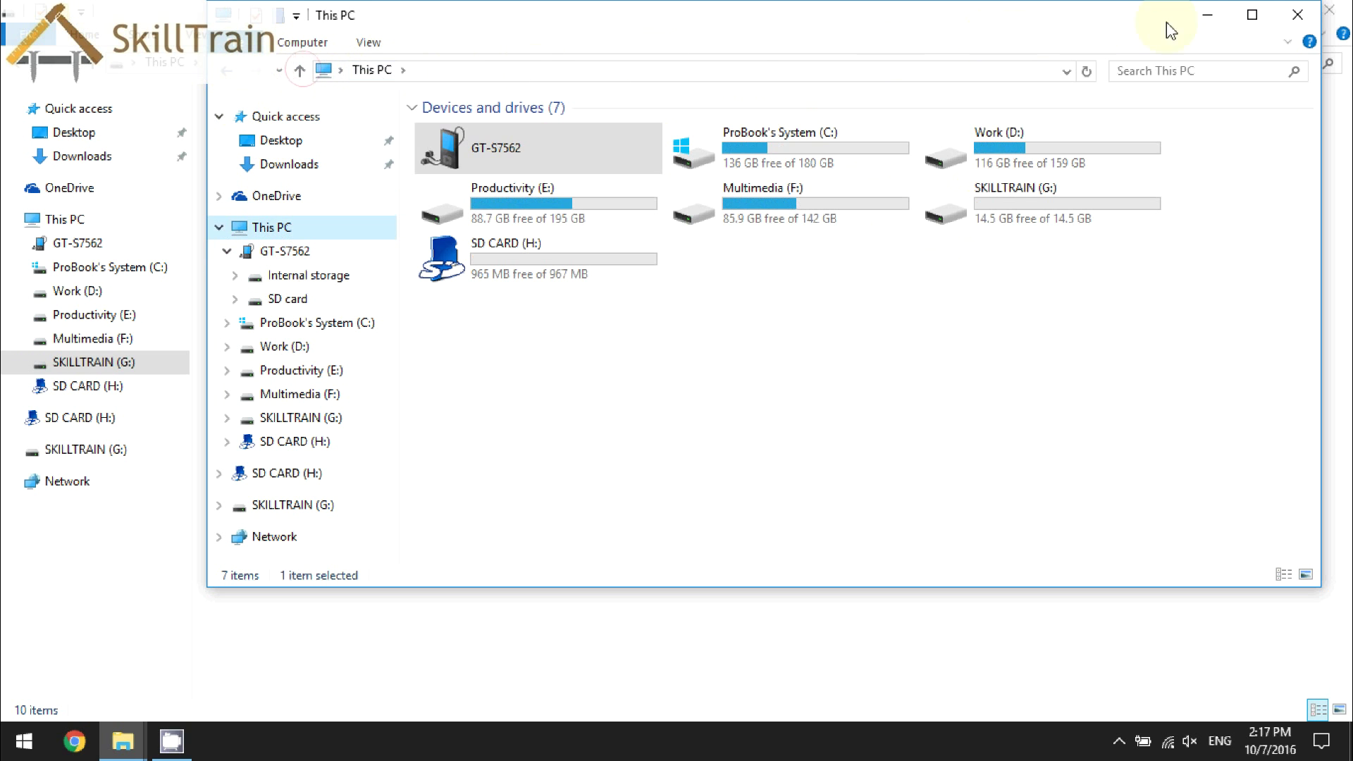
click(1298, 14)
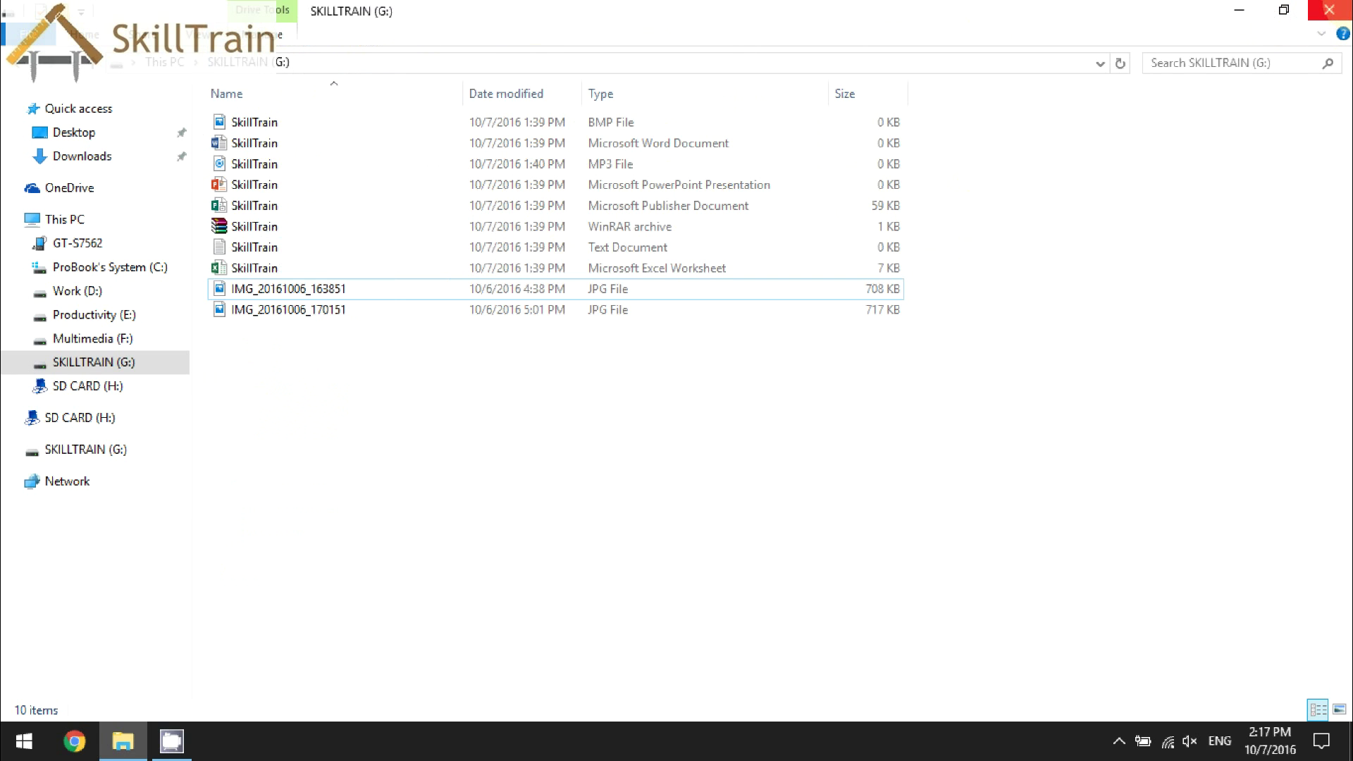
click(1329, 10)
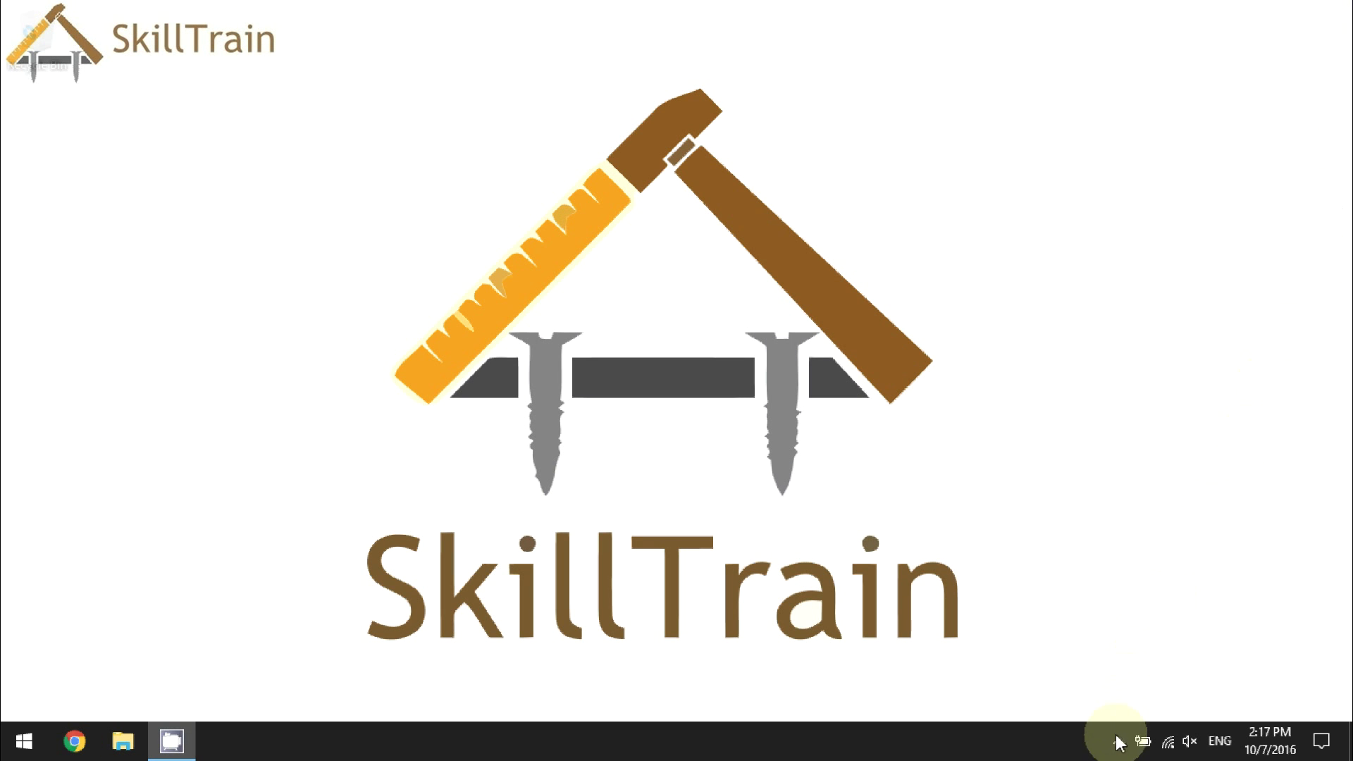